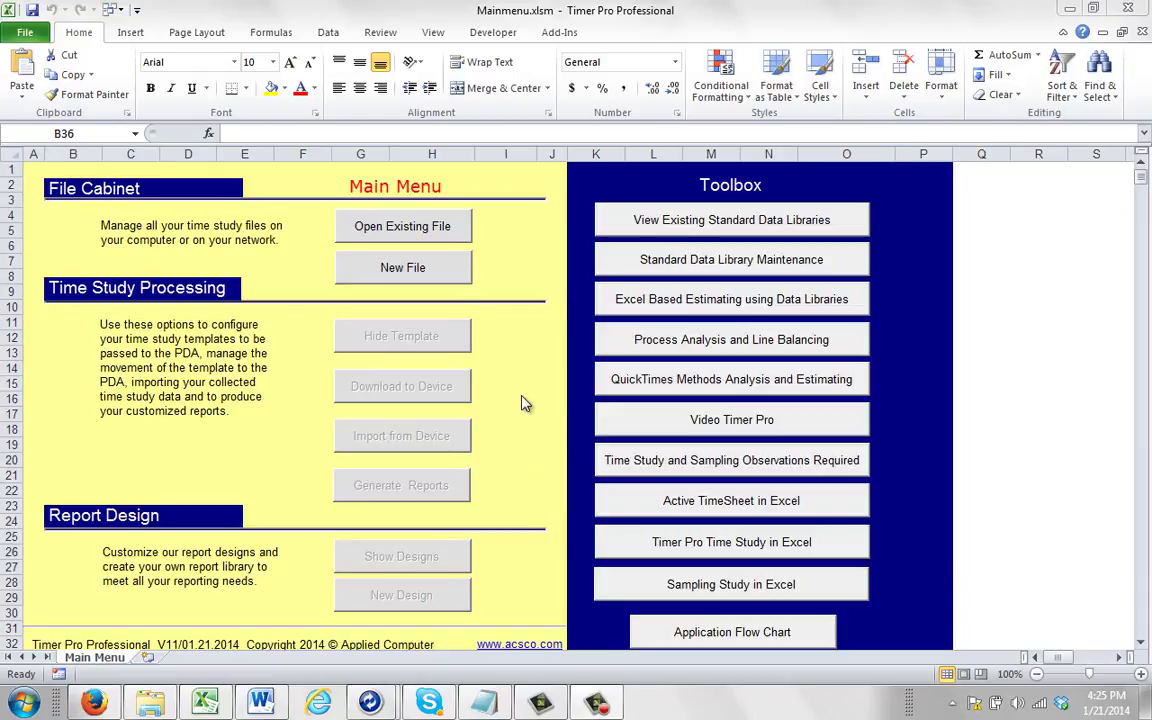
Step: Open test2.xlsm from PDA Time Studies and dismiss the 'Can't find project or library' error
{"action": "left_click", "coordinate": [422, 230]}
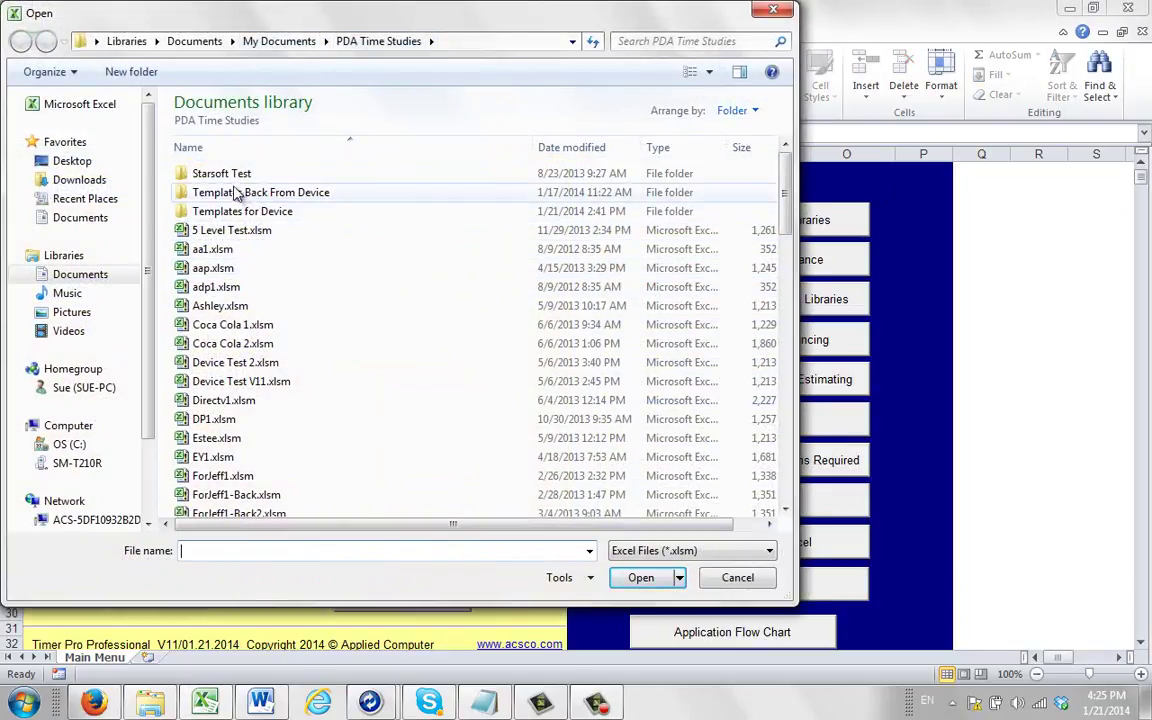
{"action": "left_click_drag", "start_coordinate": [787, 222], "coordinate": [790, 462]}
{"action": "double_click", "coordinate": [200, 318]}
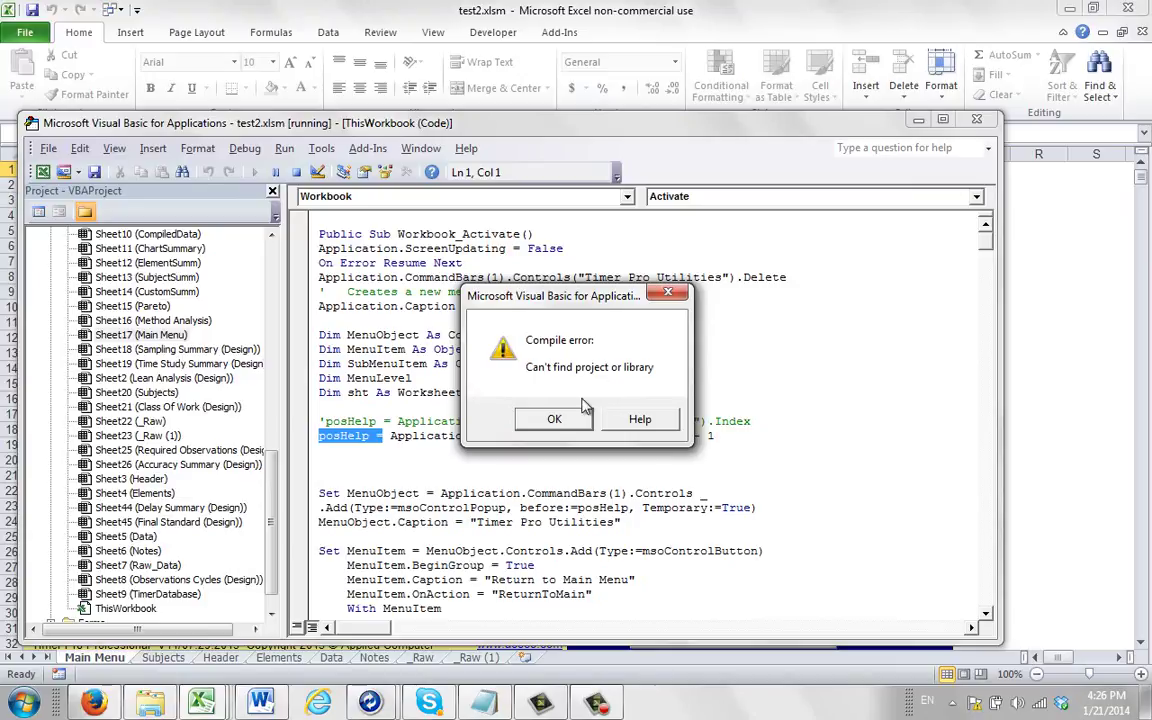
{"action": "left_click", "coordinate": [554, 419]}
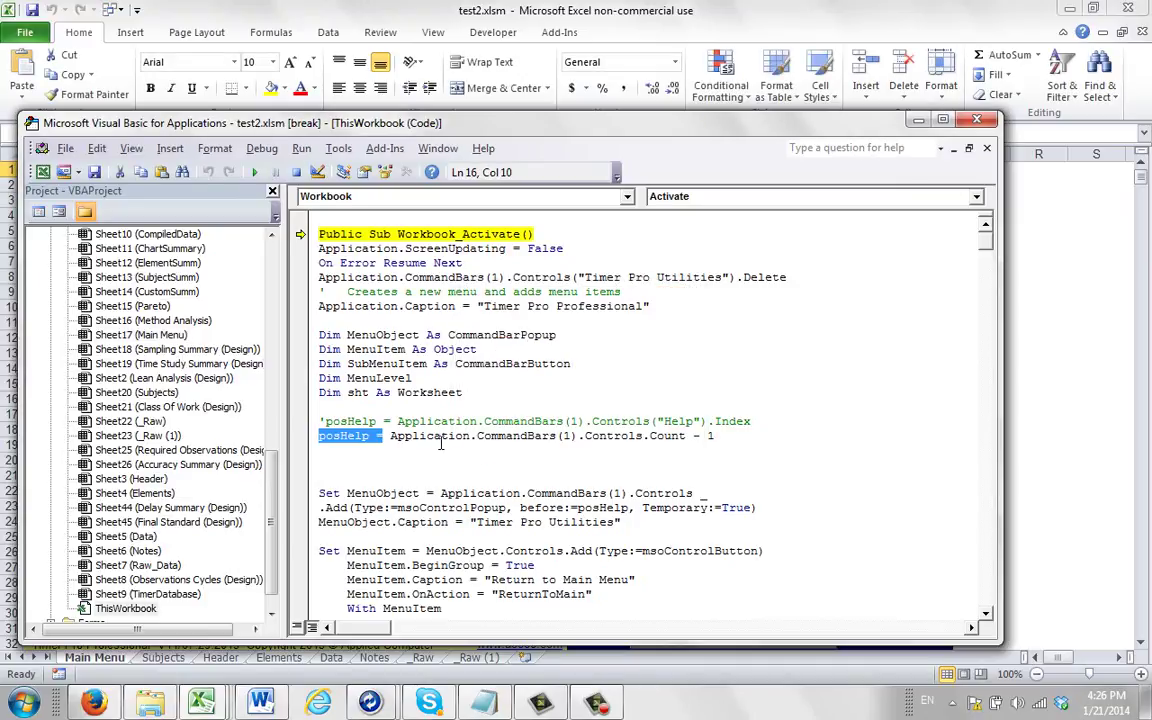
Step: Reset the halted Workbook_Activate macro to leave break mode
{"action": "left_click", "coordinate": [297, 175]}
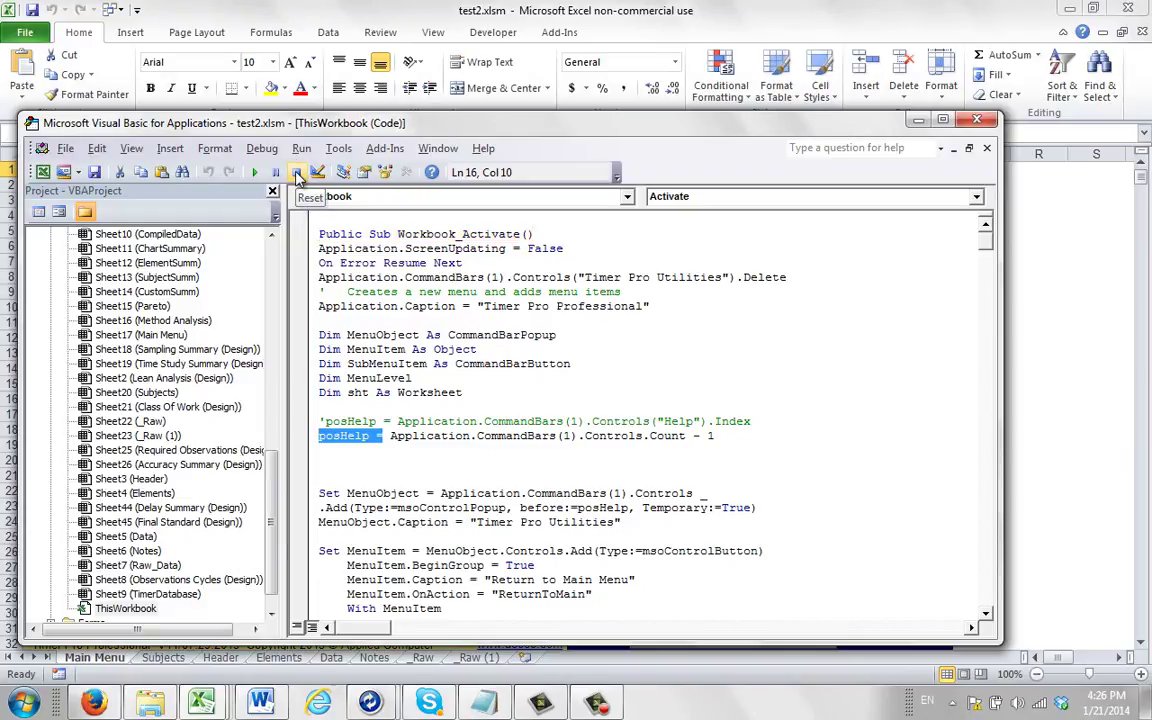
{"action": "left_click", "coordinate": [338, 150]}
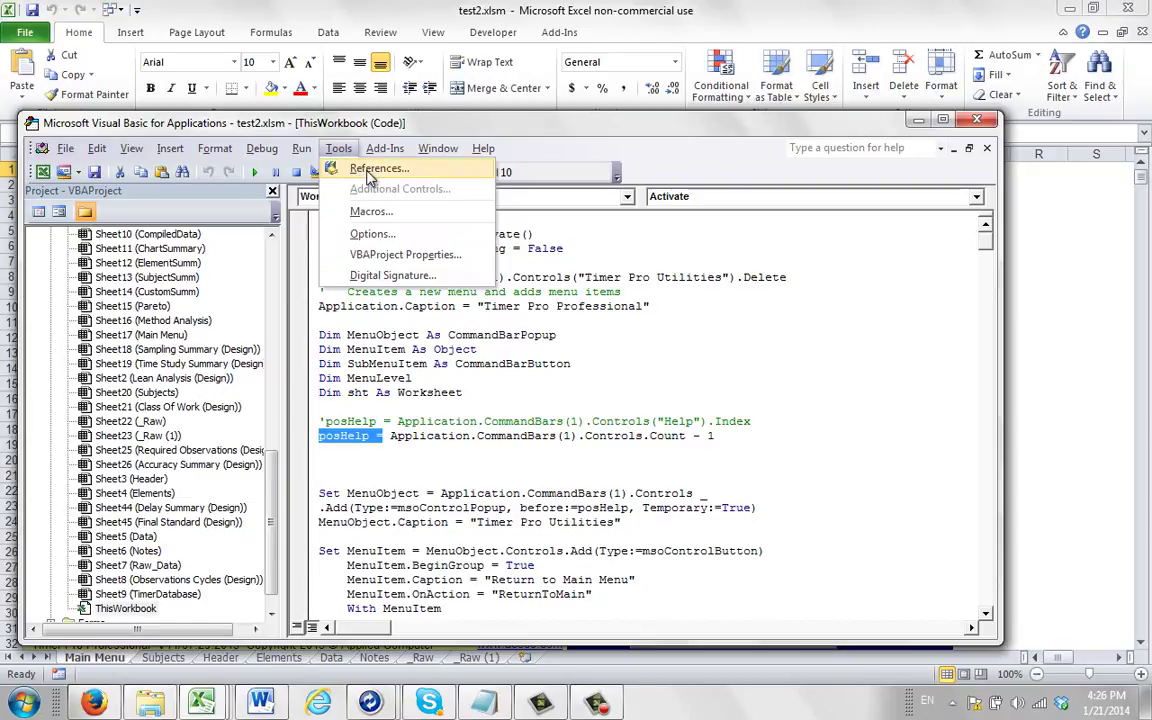
Step: Untick the MISSING: LicenseNet and Experts references, then save test2.xlsm
{"action": "left_click", "coordinate": [372, 170]}
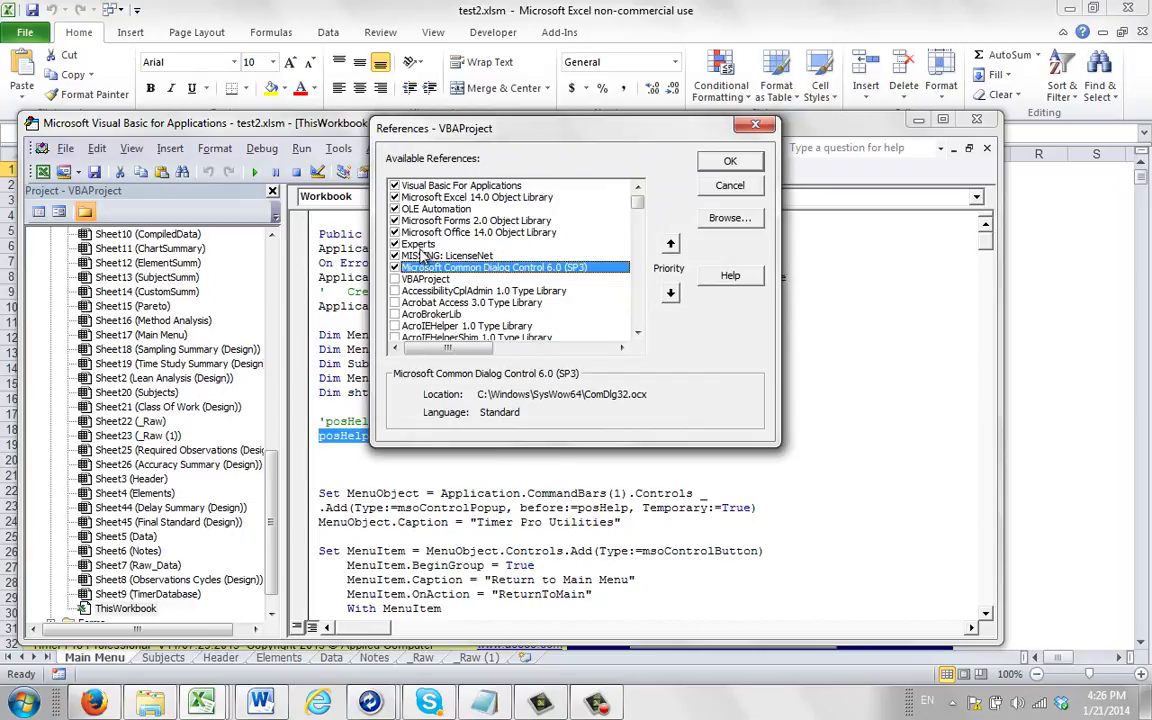
{"action": "left_click", "coordinate": [395, 256]}
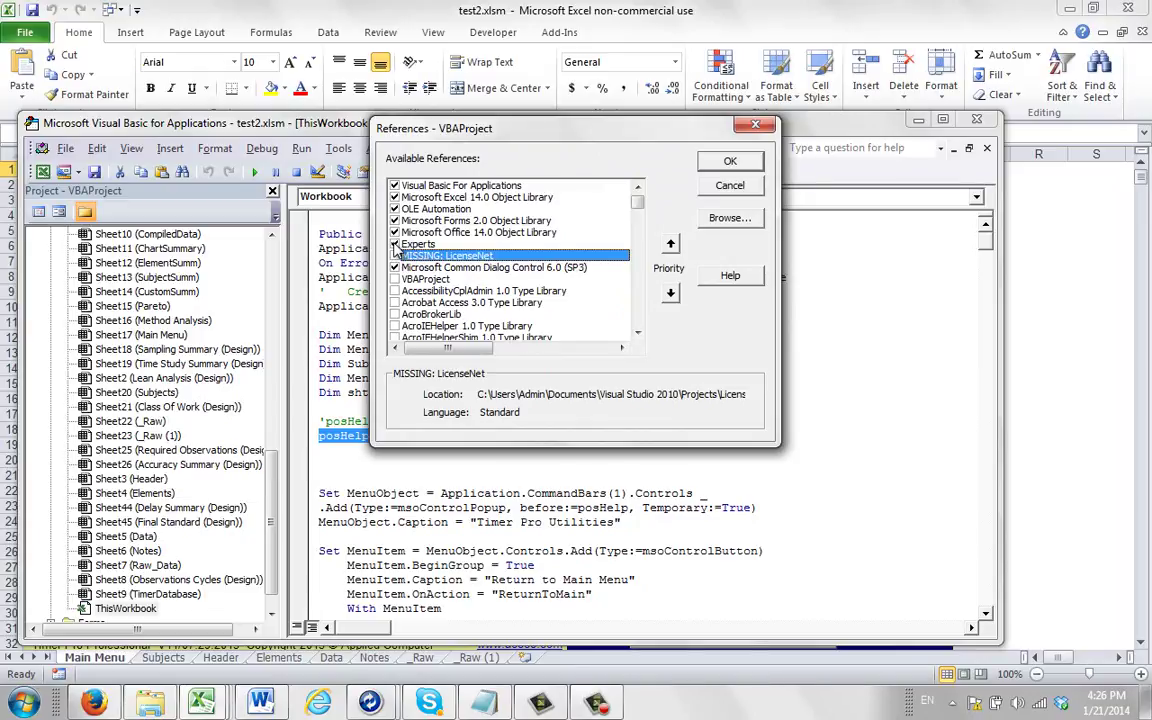
{"action": "left_click", "coordinate": [395, 244]}
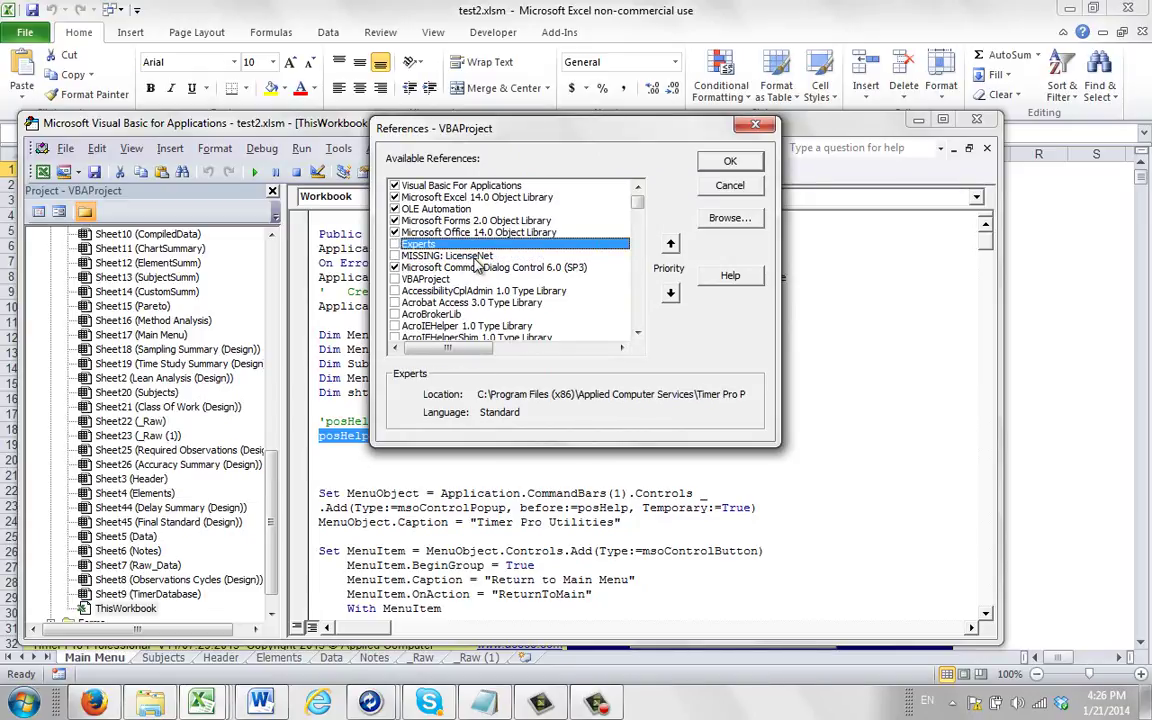
{"action": "left_click", "coordinate": [724, 160]}
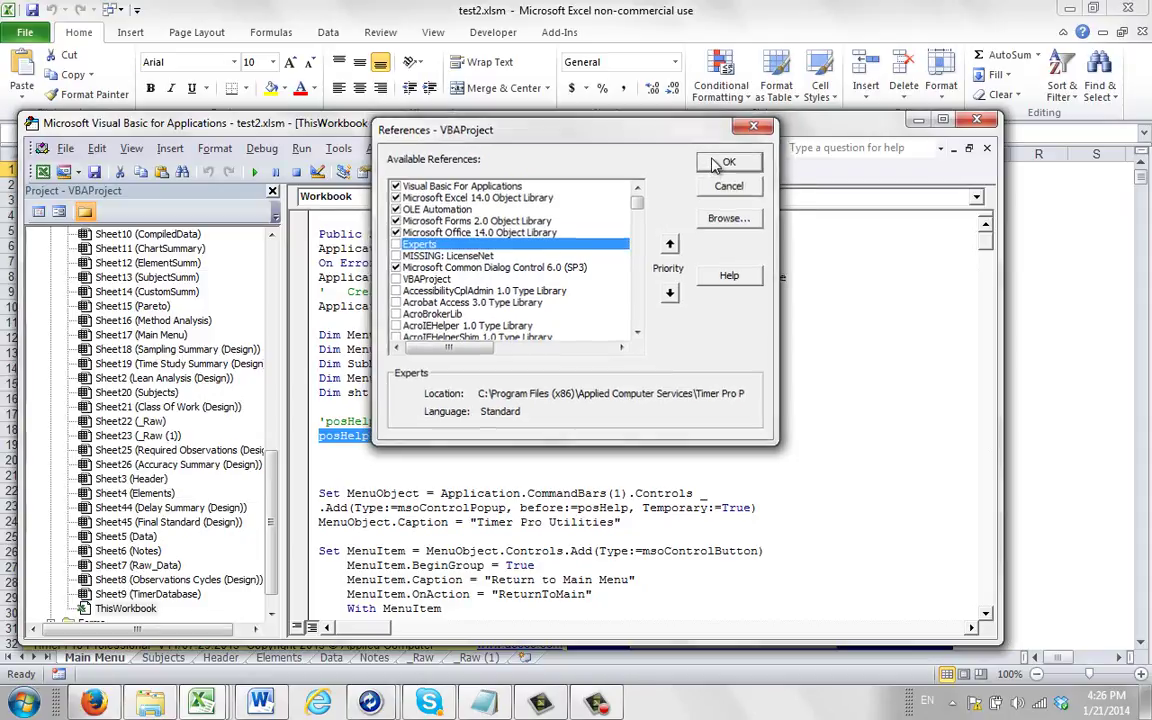
{"action": "left_click", "coordinate": [65, 148]}
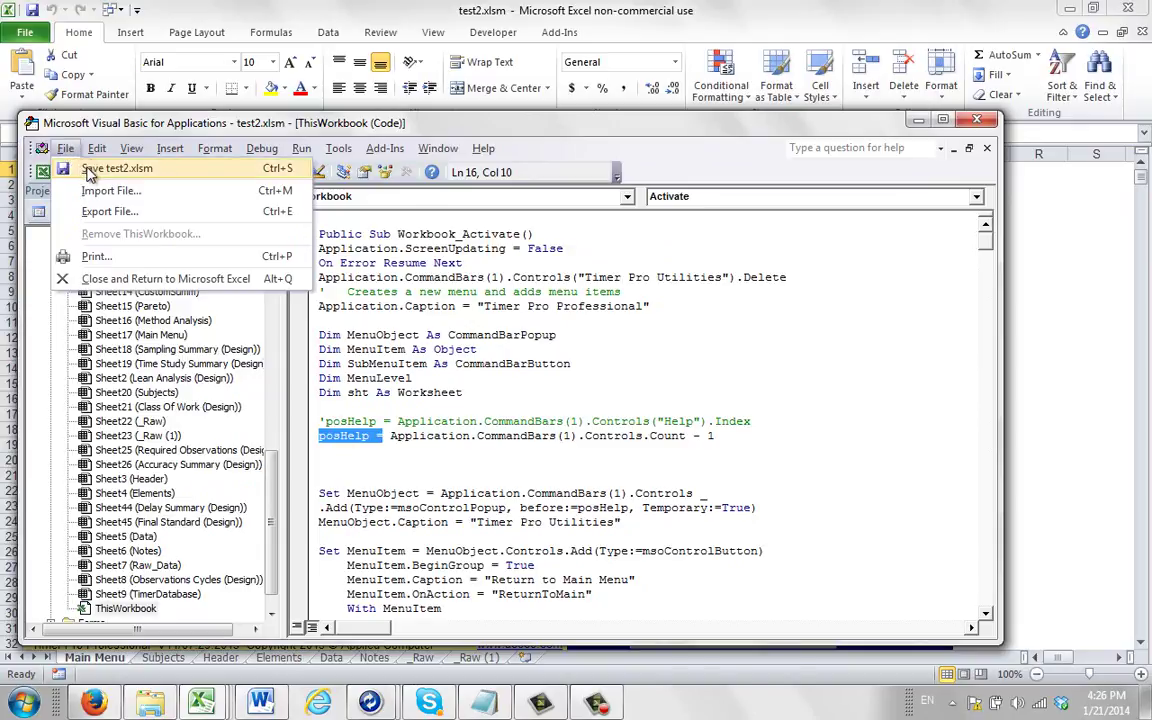
{"action": "left_click", "coordinate": [95, 168]}
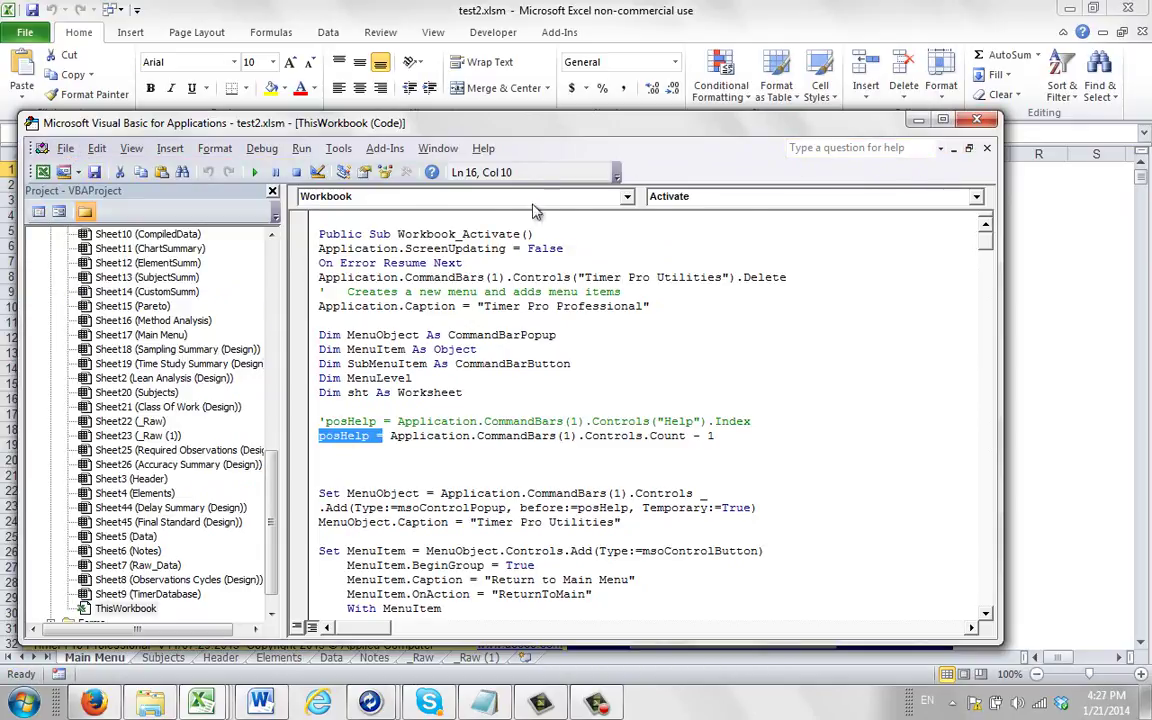
Step: Add Experts.tlb from C:\Program Files (x86)\Applied Computer Services\Timer Pro ProfessionalNET as a reference
{"action": "left_click", "coordinate": [338, 150]}
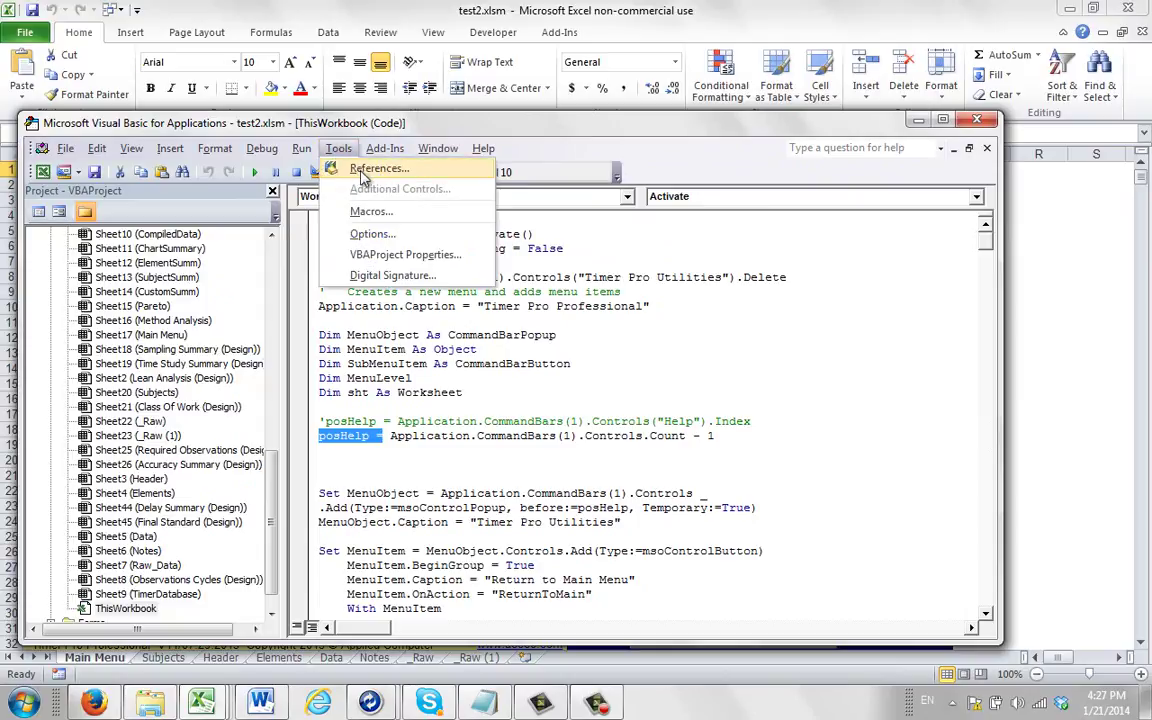
{"action": "left_click", "coordinate": [370, 170]}
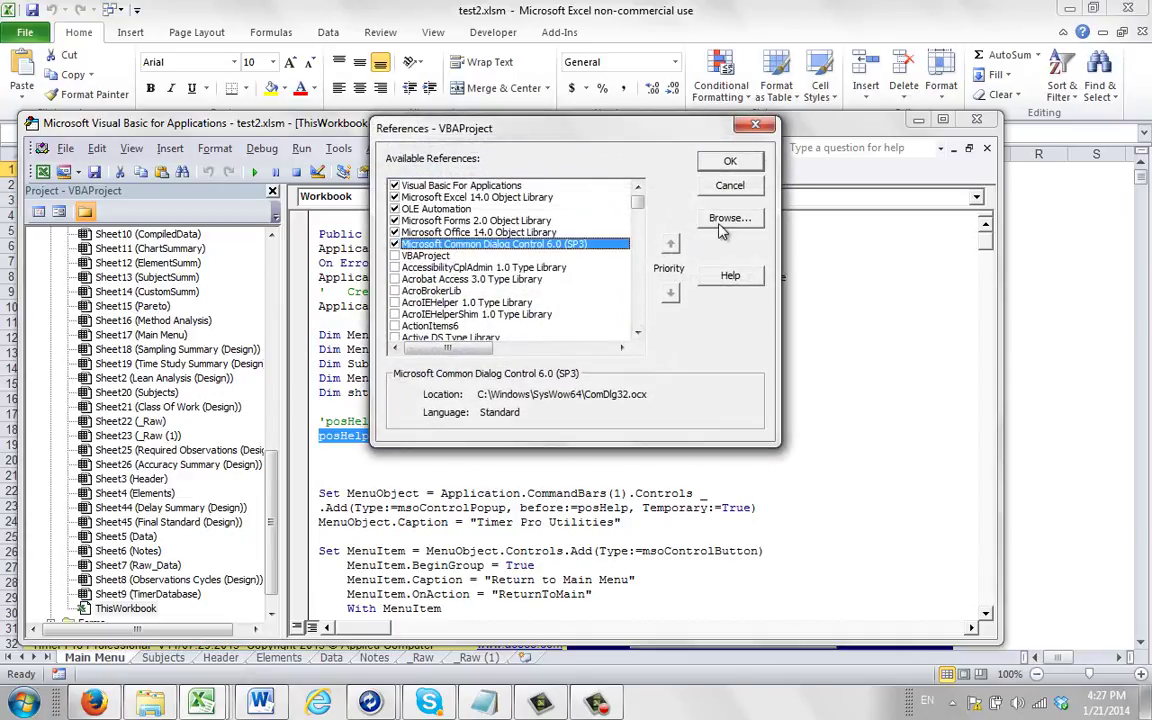
{"action": "left_click", "coordinate": [729, 219]}
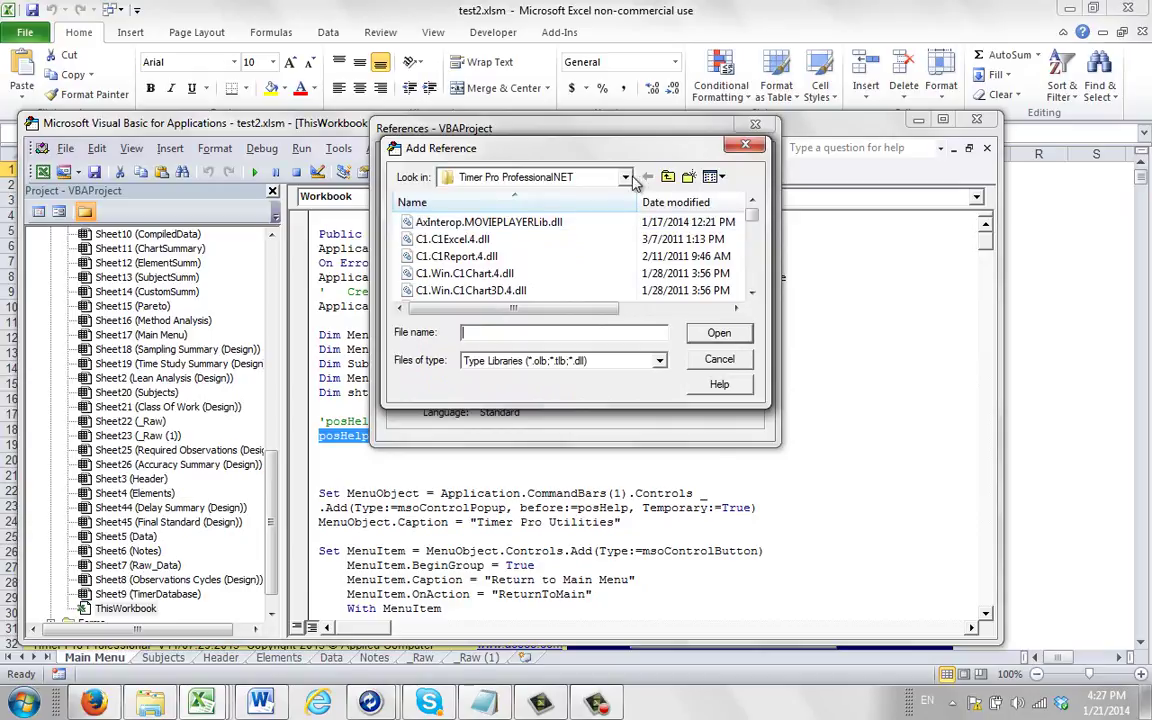
{"action": "left_click", "coordinate": [568, 172]}
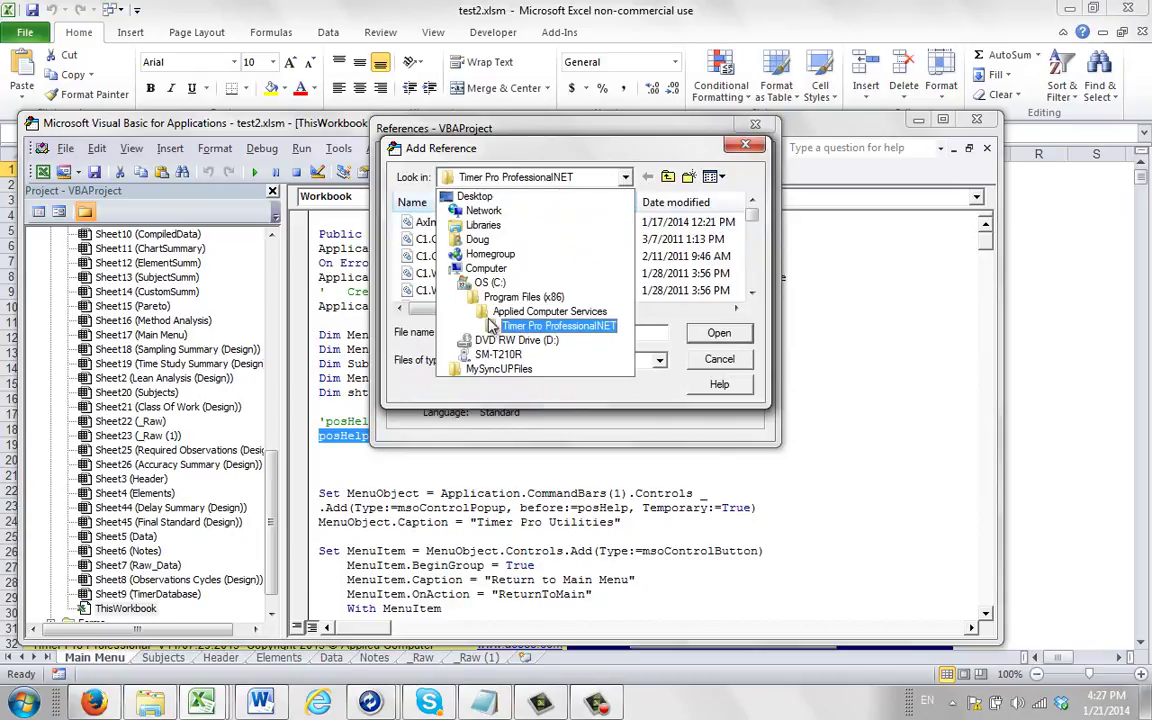
{"action": "left_click", "coordinate": [490, 283]}
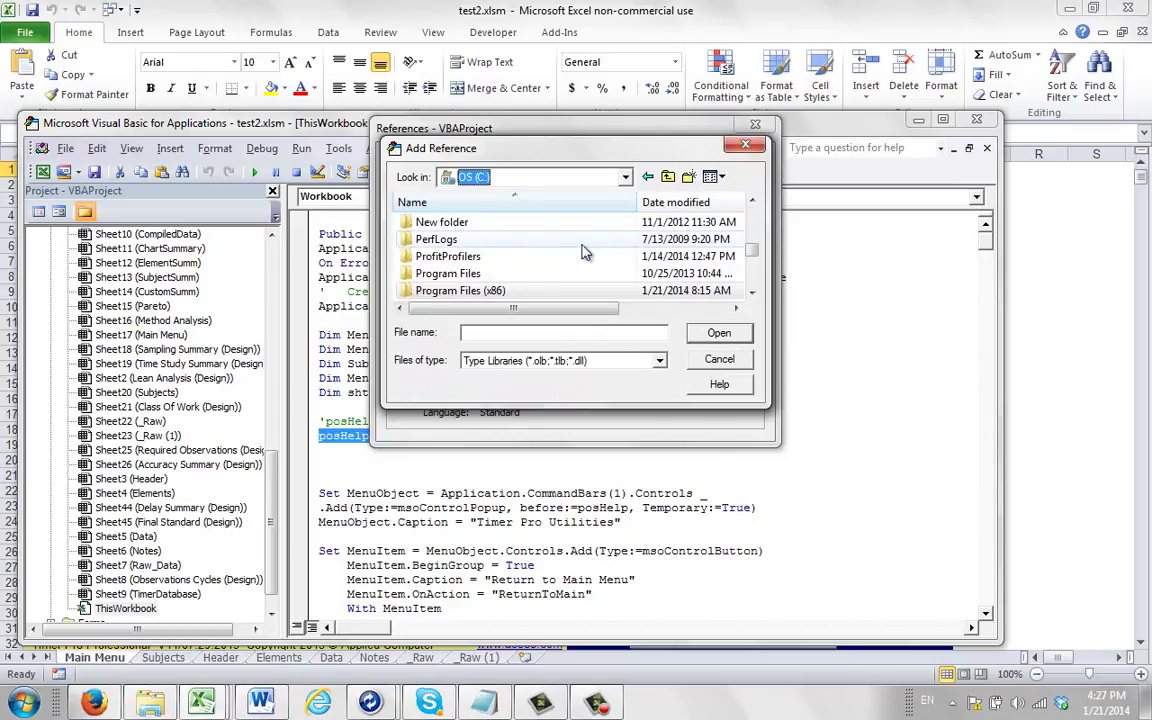
{"action": "double_click", "coordinate": [460, 291]}
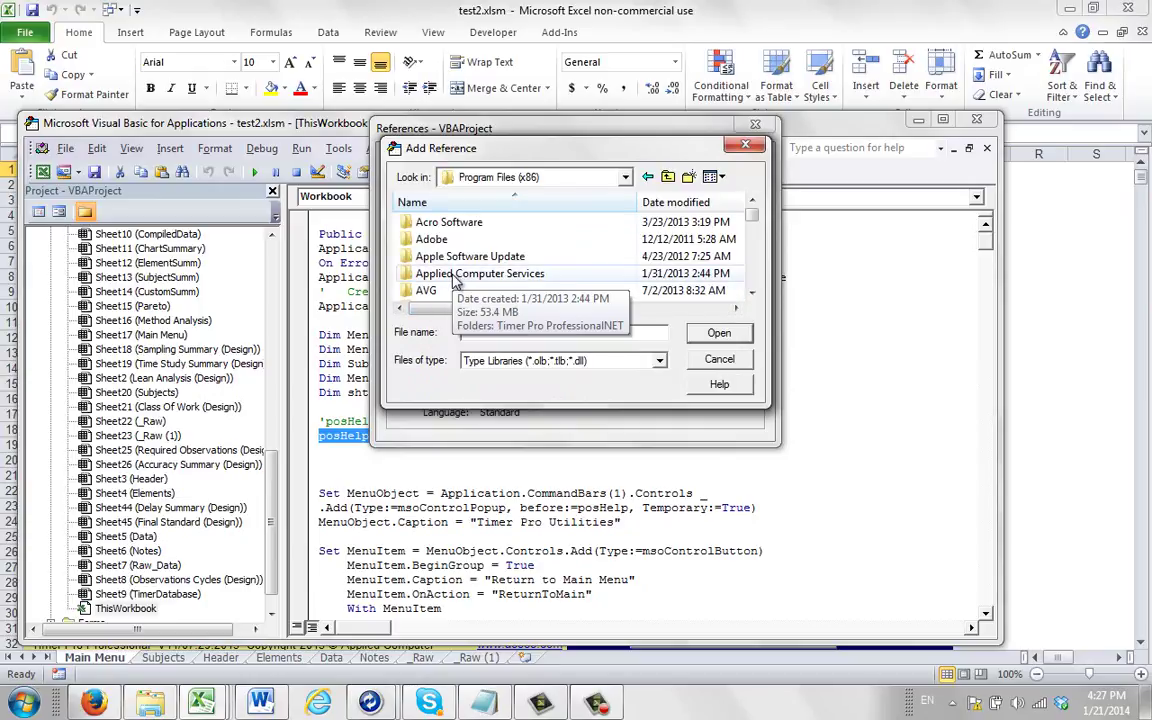
{"action": "double_click", "coordinate": [455, 276]}
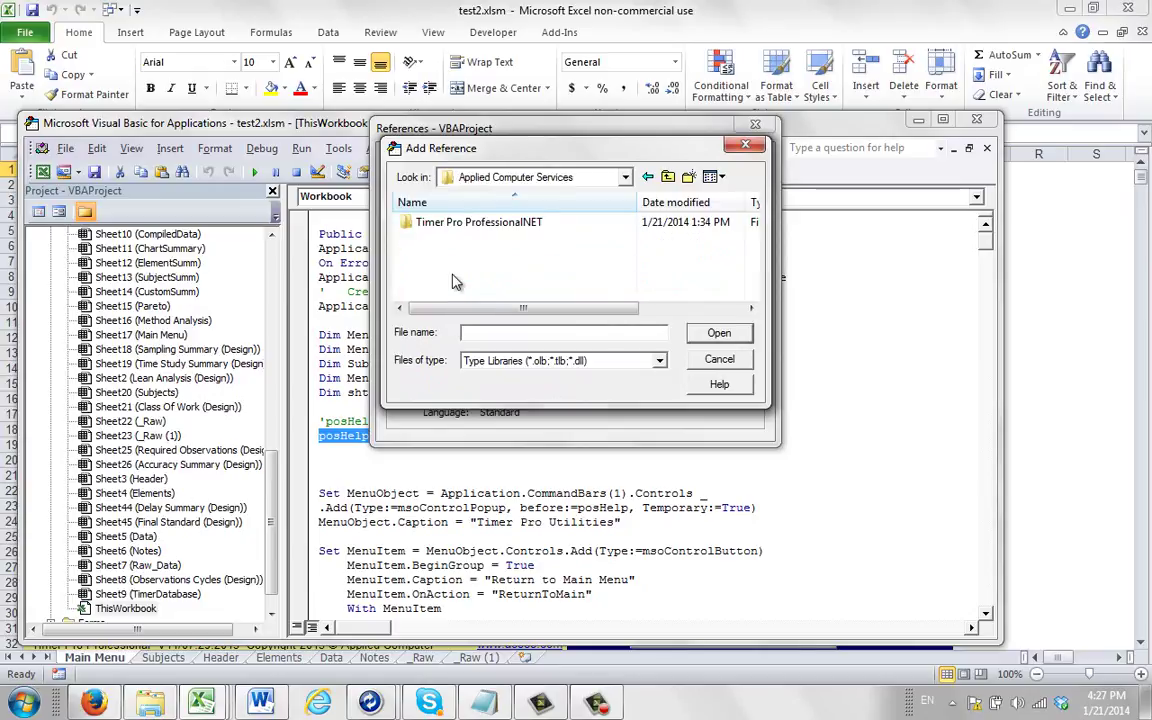
{"action": "double_click", "coordinate": [458, 224]}
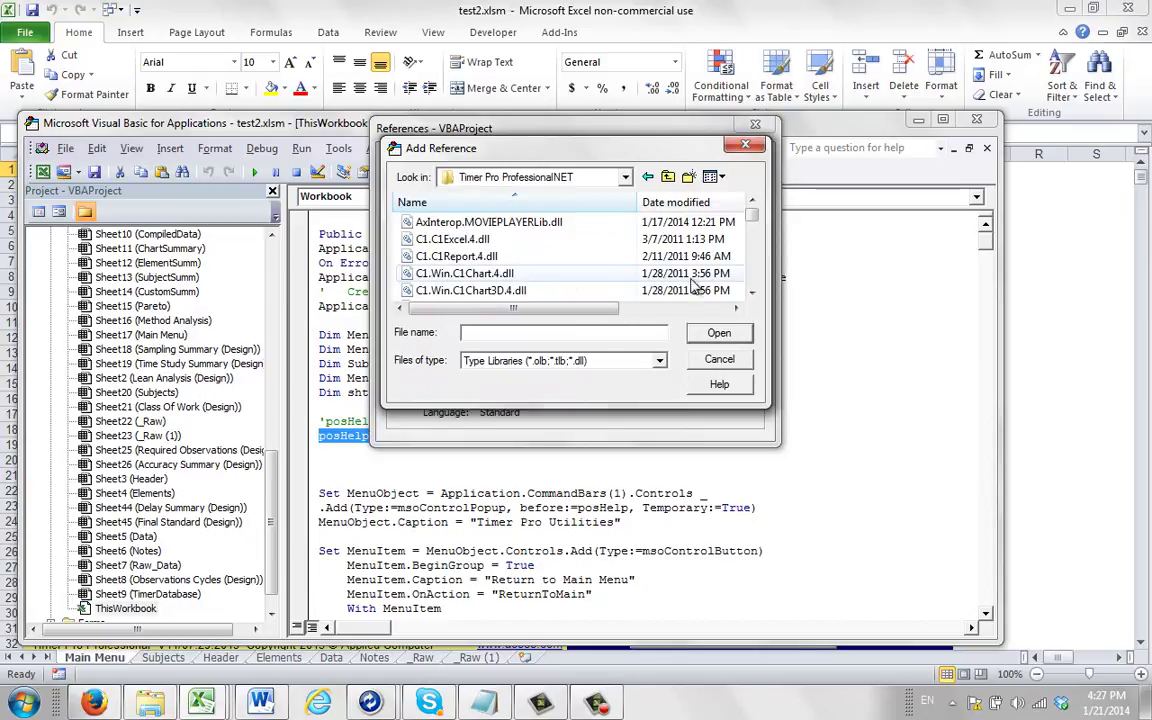
{"action": "left_click_drag", "start_coordinate": [752, 226], "coordinate": [754, 239]}
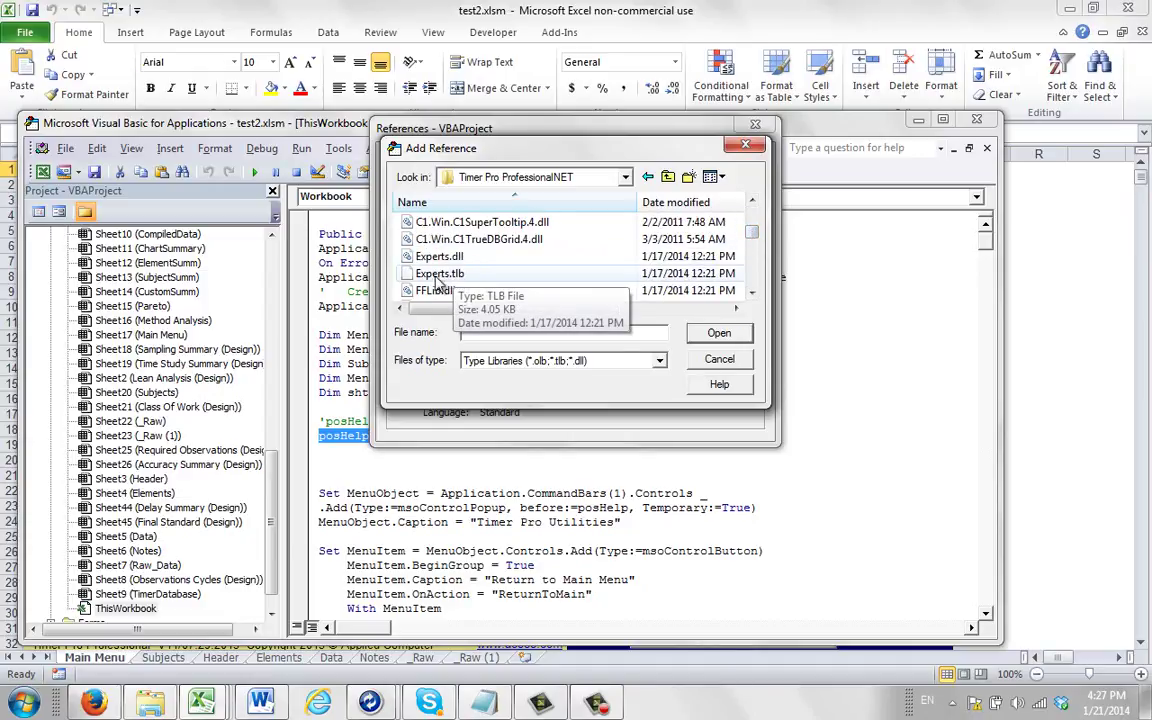
{"action": "left_click", "coordinate": [447, 277]}
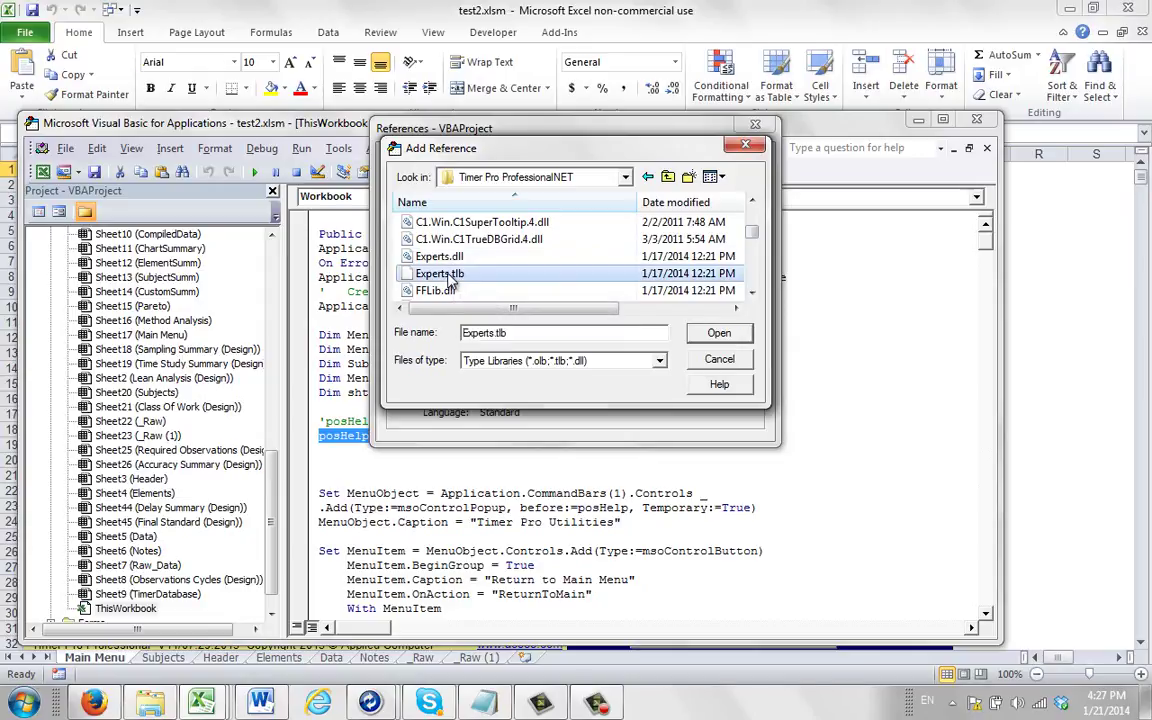
{"action": "left_click", "coordinate": [716, 338]}
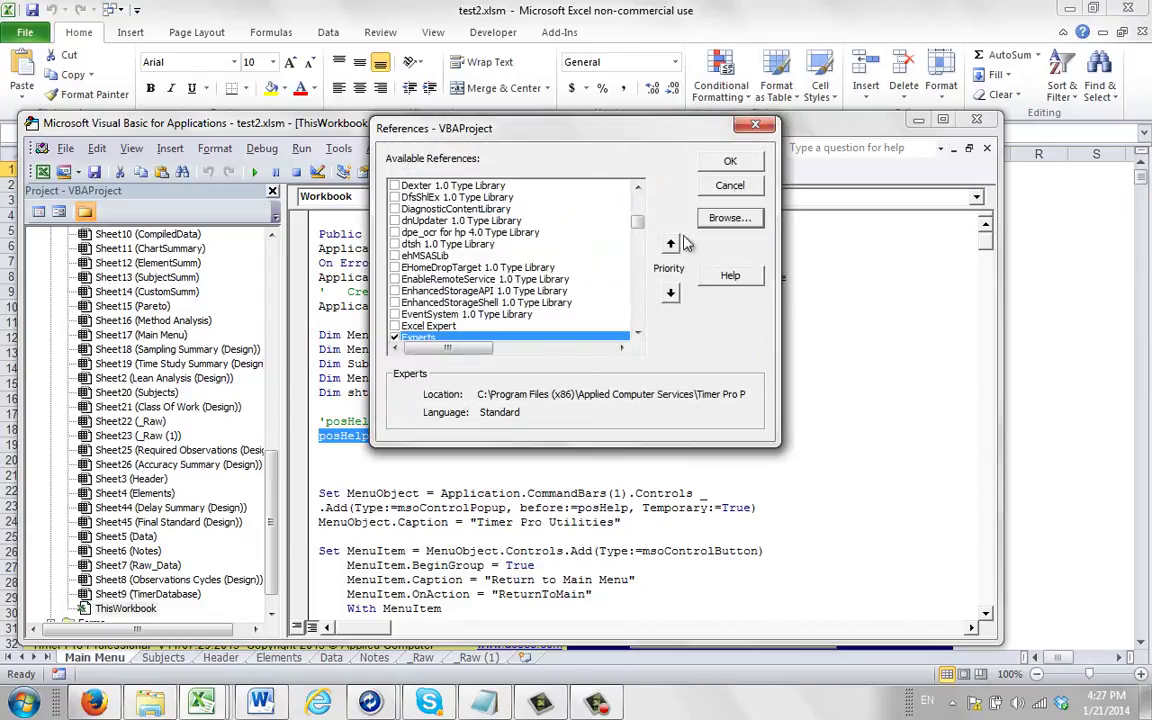
Step: Add LicenseNET.tlb from the same Timer Pro ProfessionalNET folder as a reference
{"action": "left_click", "coordinate": [729, 220]}
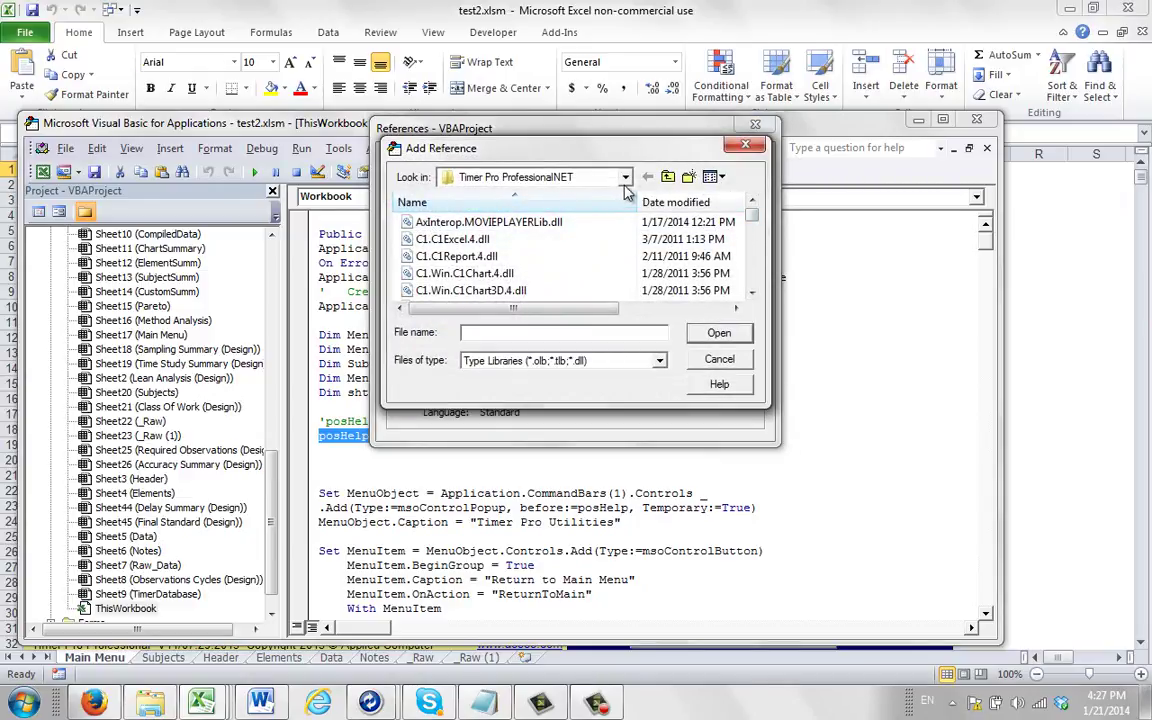
{"action": "left_click", "coordinate": [566, 177]}
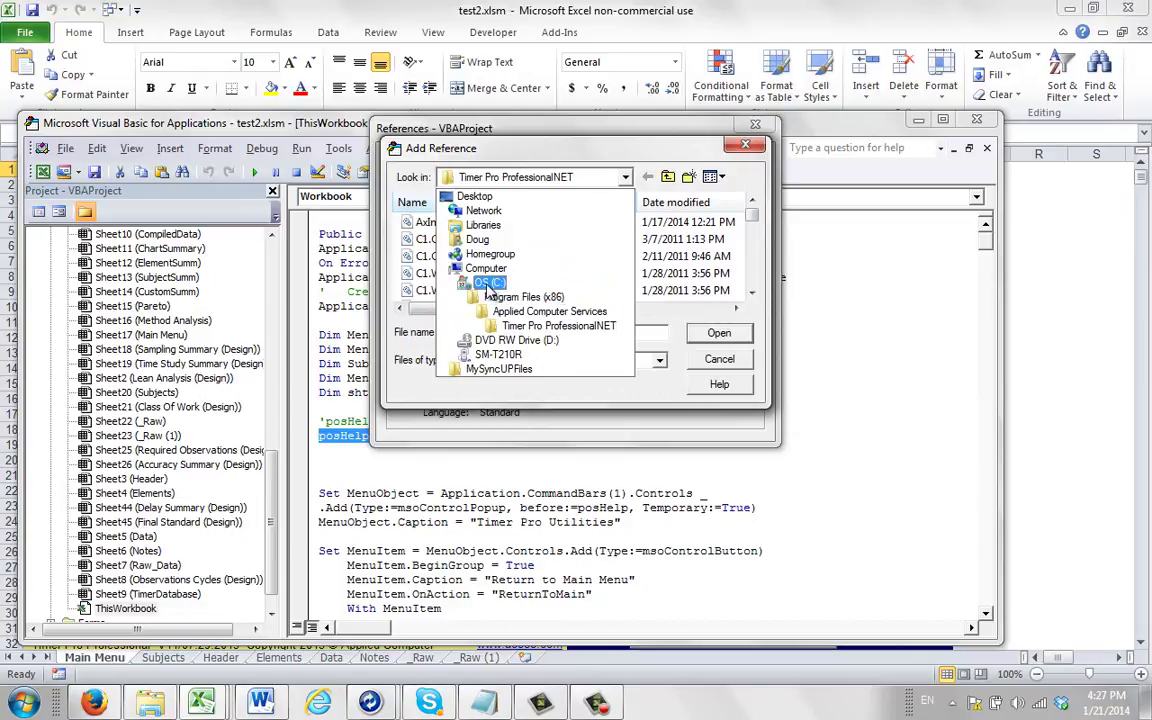
{"action": "left_click", "coordinate": [489, 284]}
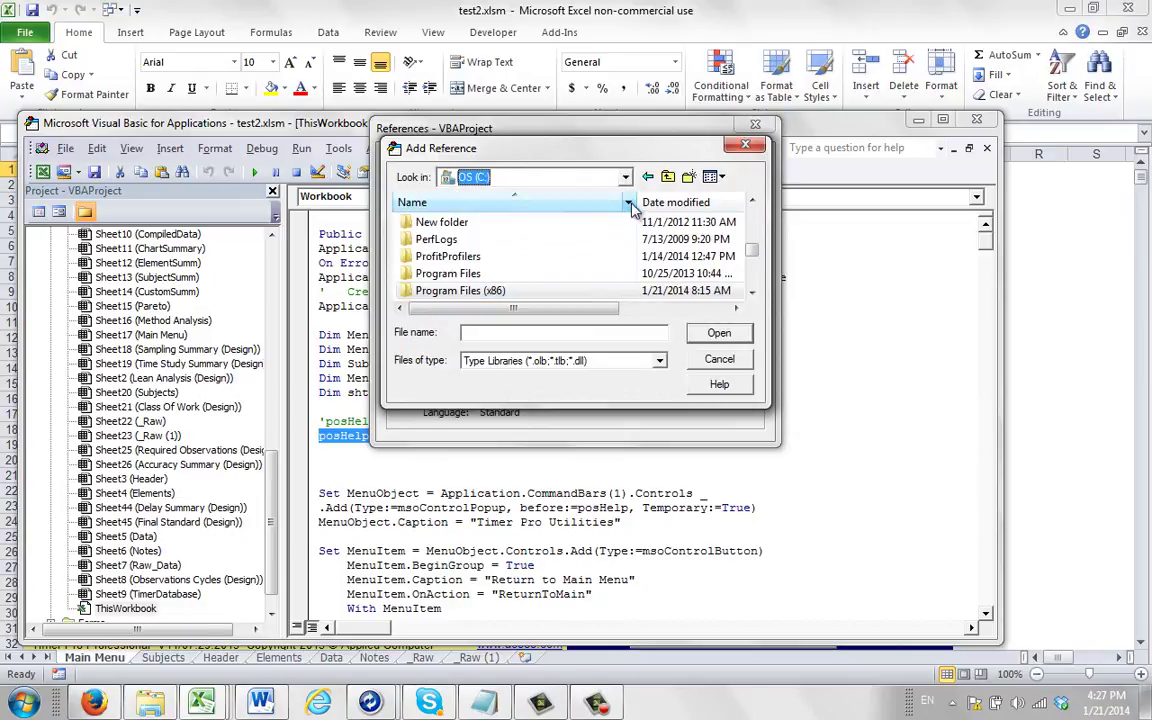
{"action": "double_click", "coordinate": [466, 291]}
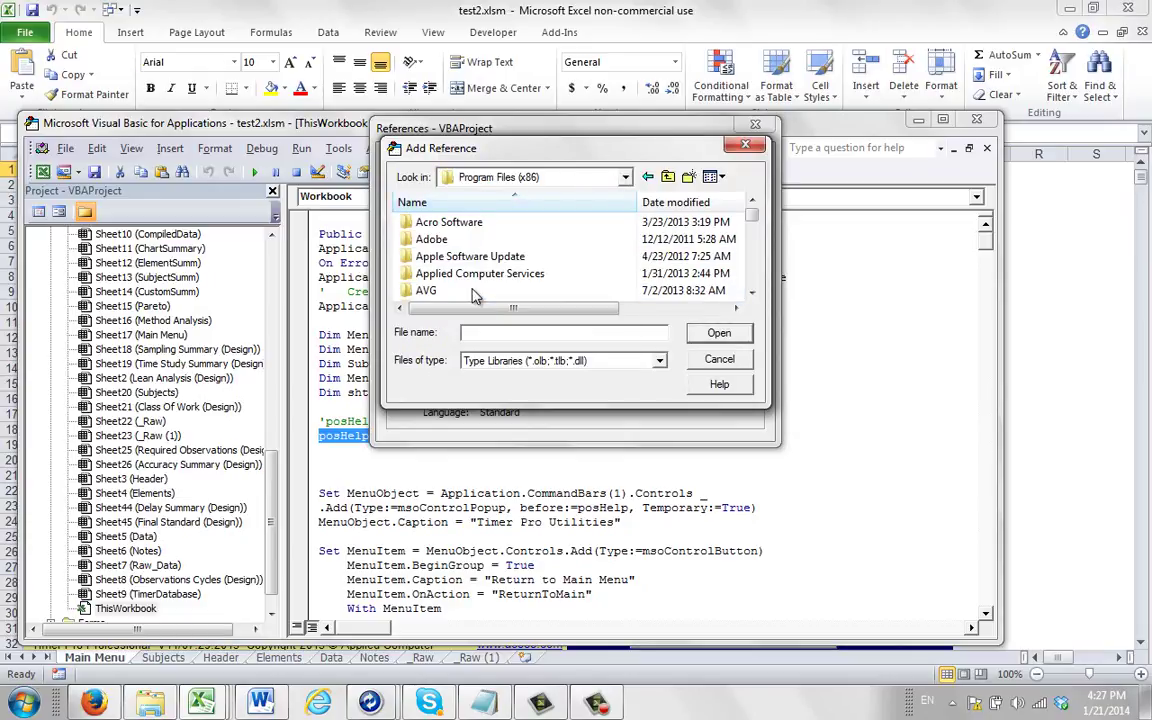
{"action": "double_click", "coordinate": [475, 278]}
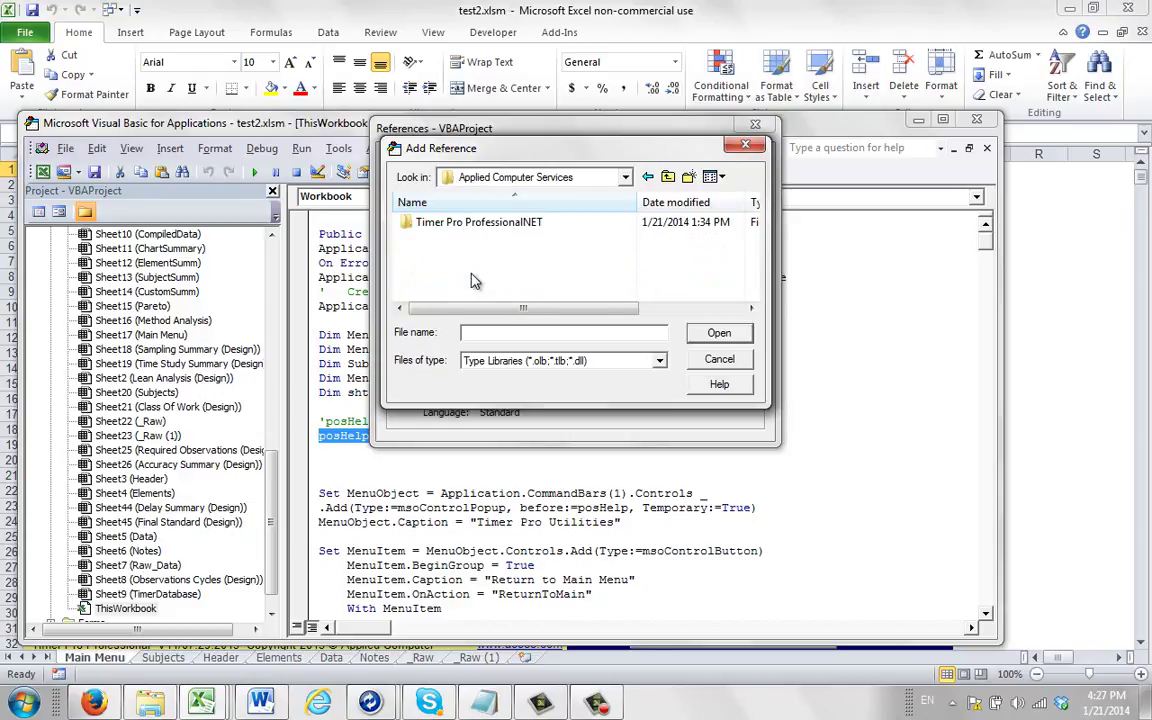
{"action": "double_click", "coordinate": [430, 222]}
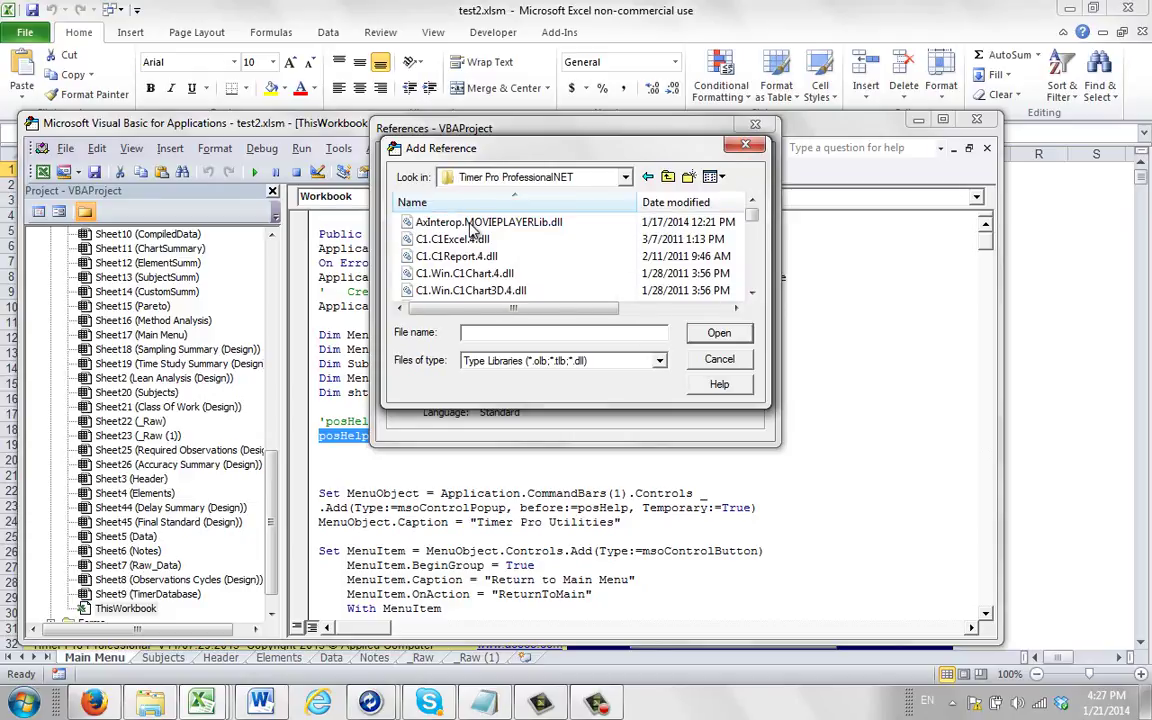
{"action": "left_click_drag", "start_coordinate": [748, 224], "coordinate": [755, 252]}
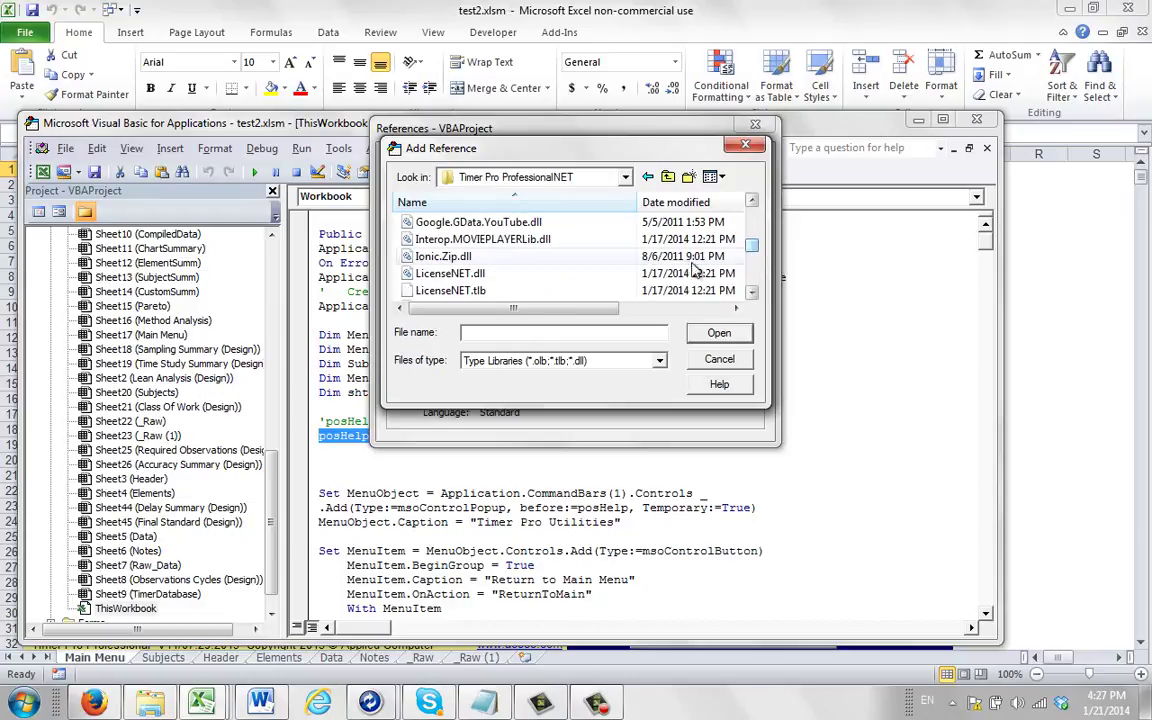
{"action": "left_click", "coordinate": [472, 291]}
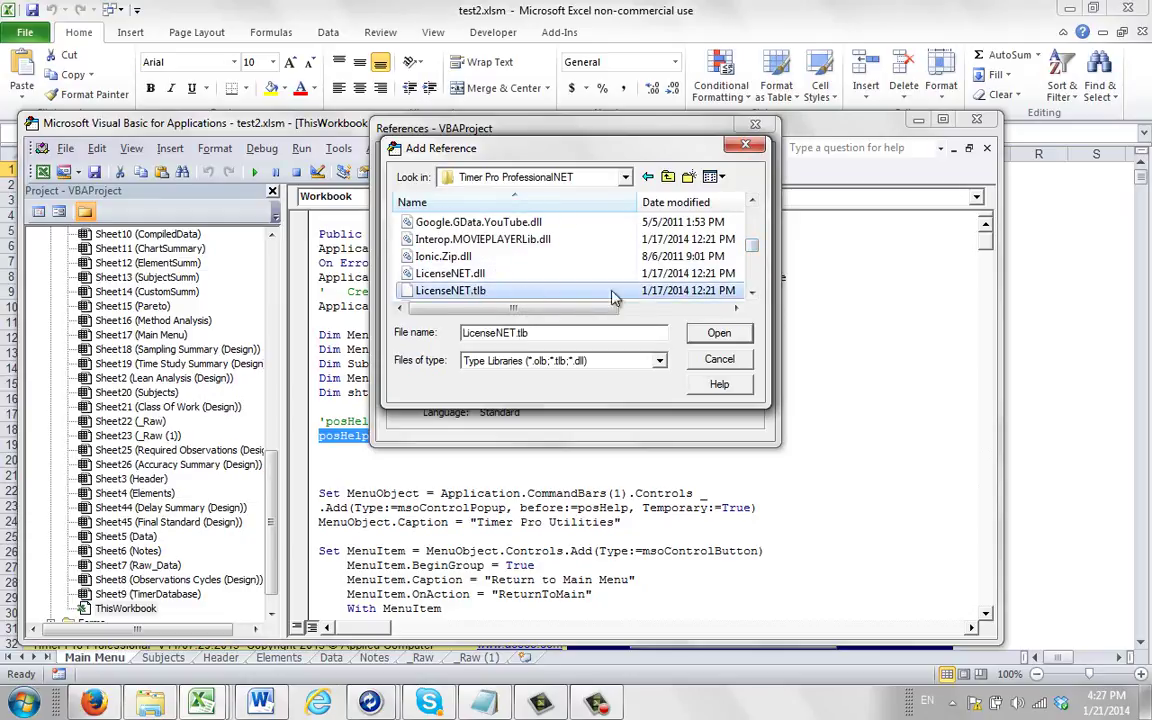
{"action": "left_click", "coordinate": [702, 336]}
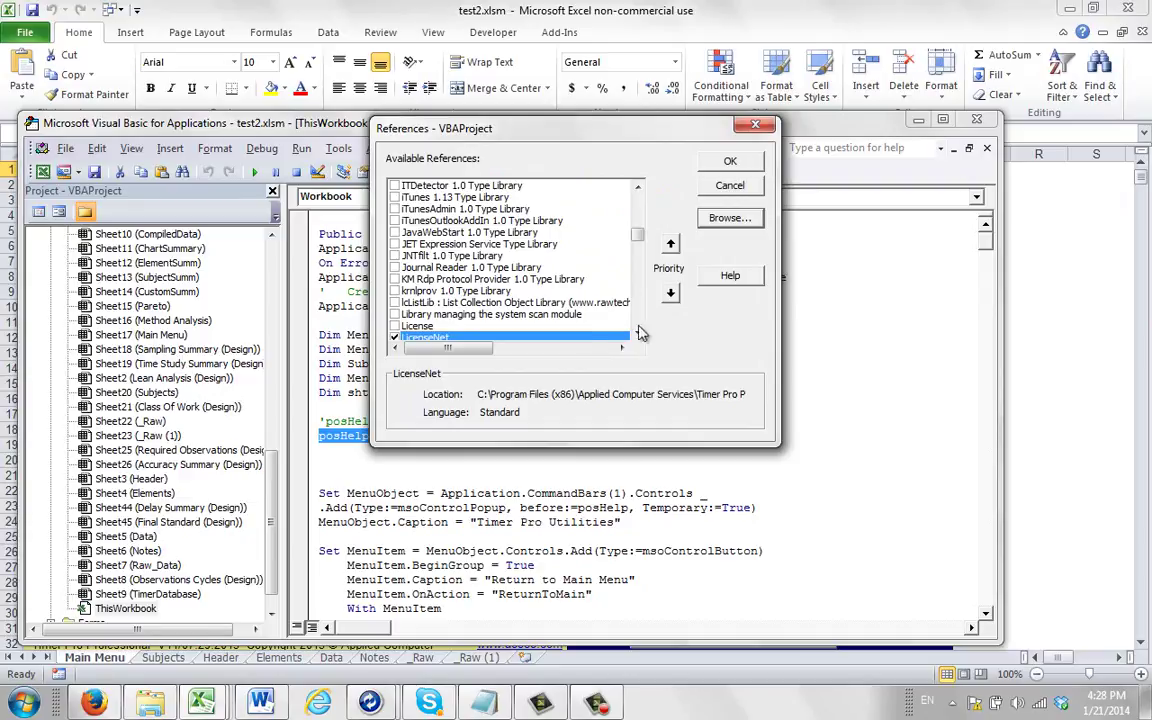
Step: Make sure LicenseNet is ticked in the References list
{"action": "left_click", "coordinate": [638, 333]}
{"action": "left_click", "coordinate": [638, 333]}
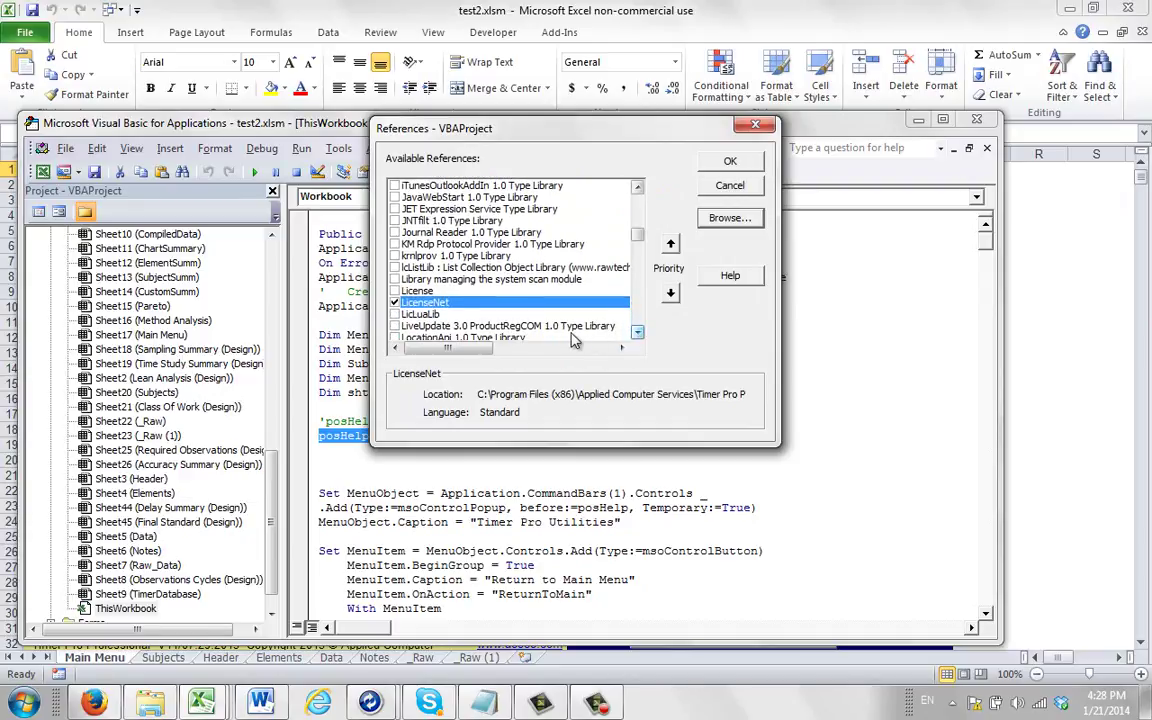
{"action": "left_click", "coordinate": [640, 215]}
{"action": "left_click", "coordinate": [640, 215]}
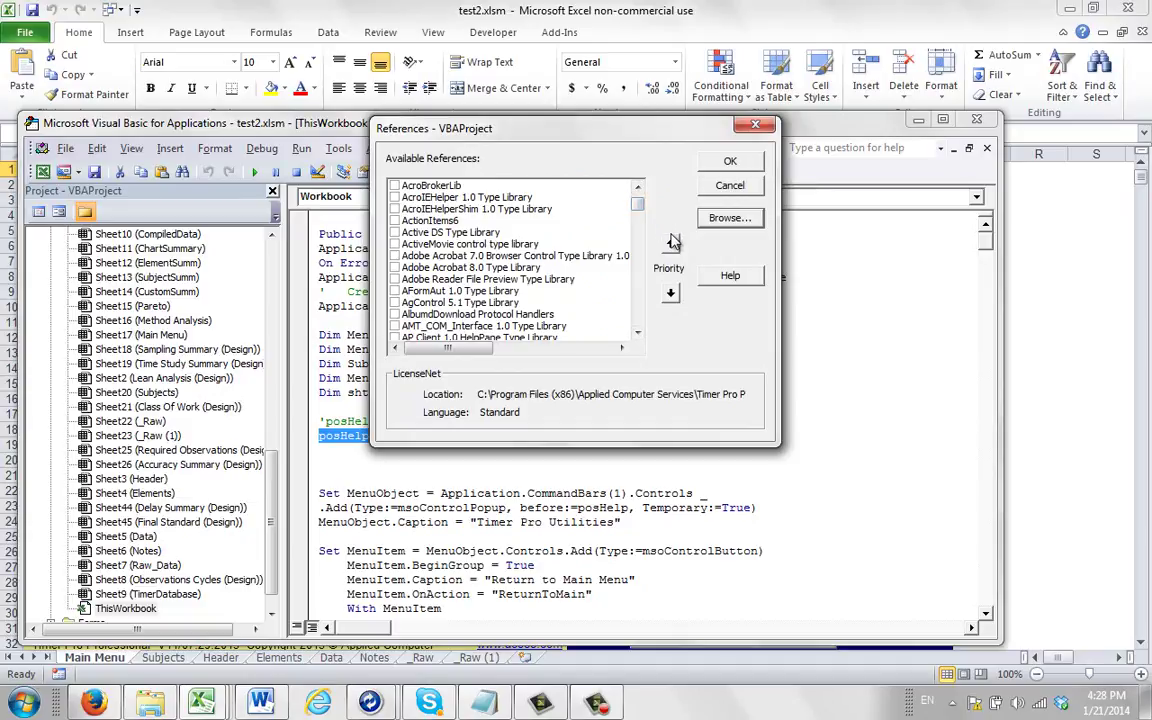
Step: Confirm the References, save test2.xlsm, and close the VBA editor
{"action": "left_click", "coordinate": [730, 161]}
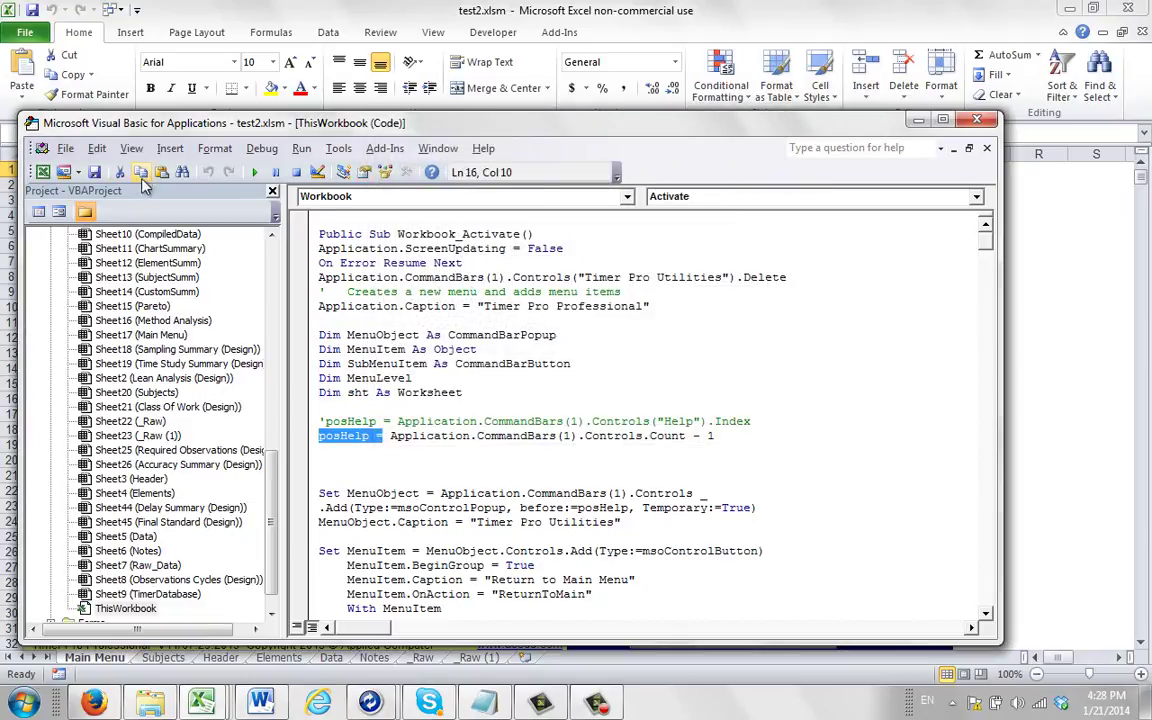
{"action": "left_click", "coordinate": [66, 150]}
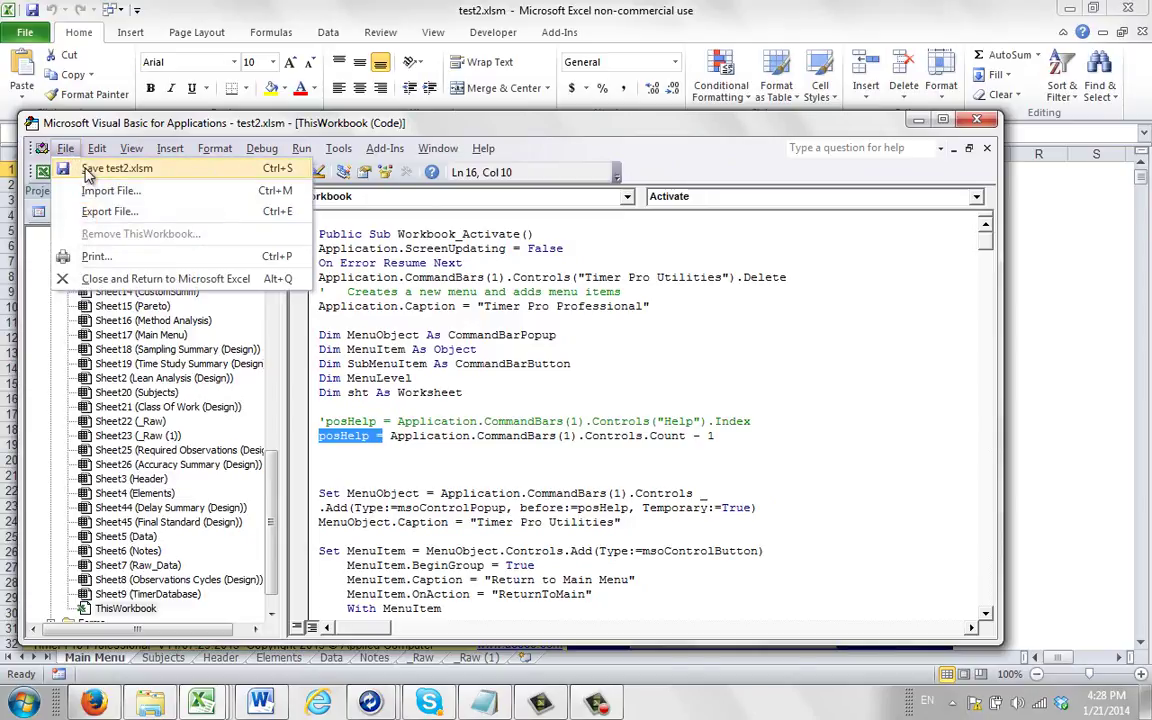
{"action": "left_click", "coordinate": [100, 168]}
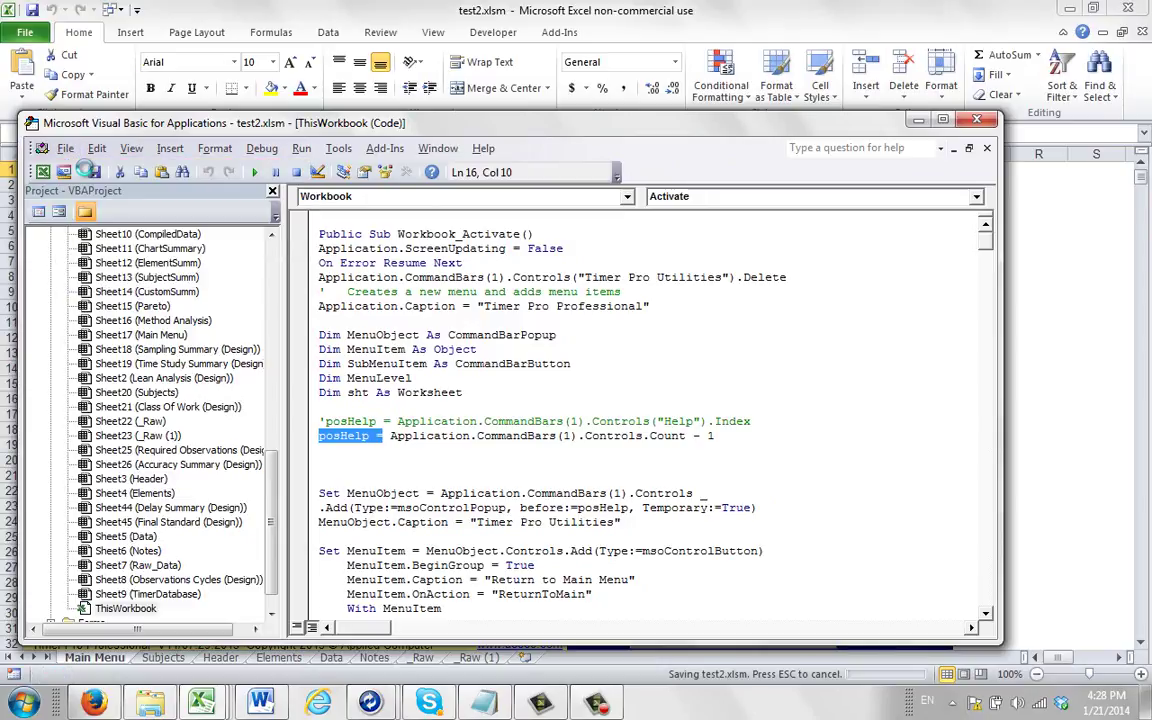
{"action": "left_click", "coordinate": [978, 122]}
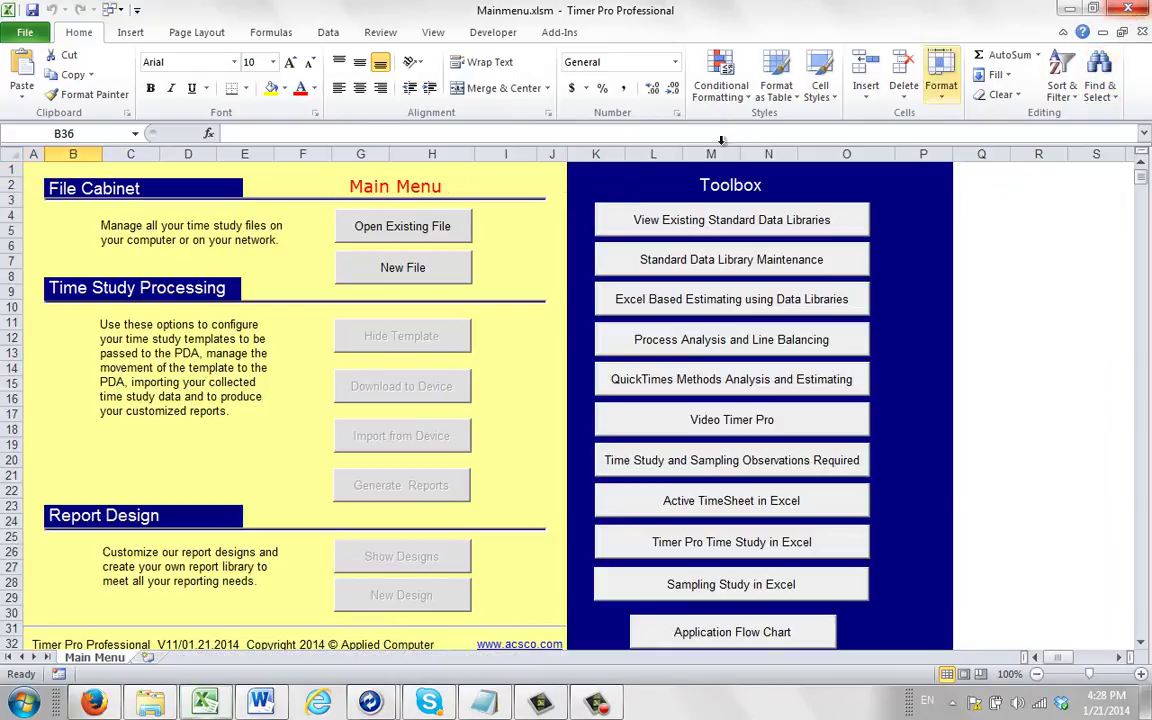
Step: Reopen test2.xlsm from the PDA Time Studies folder
{"action": "left_click", "coordinate": [437, 230]}
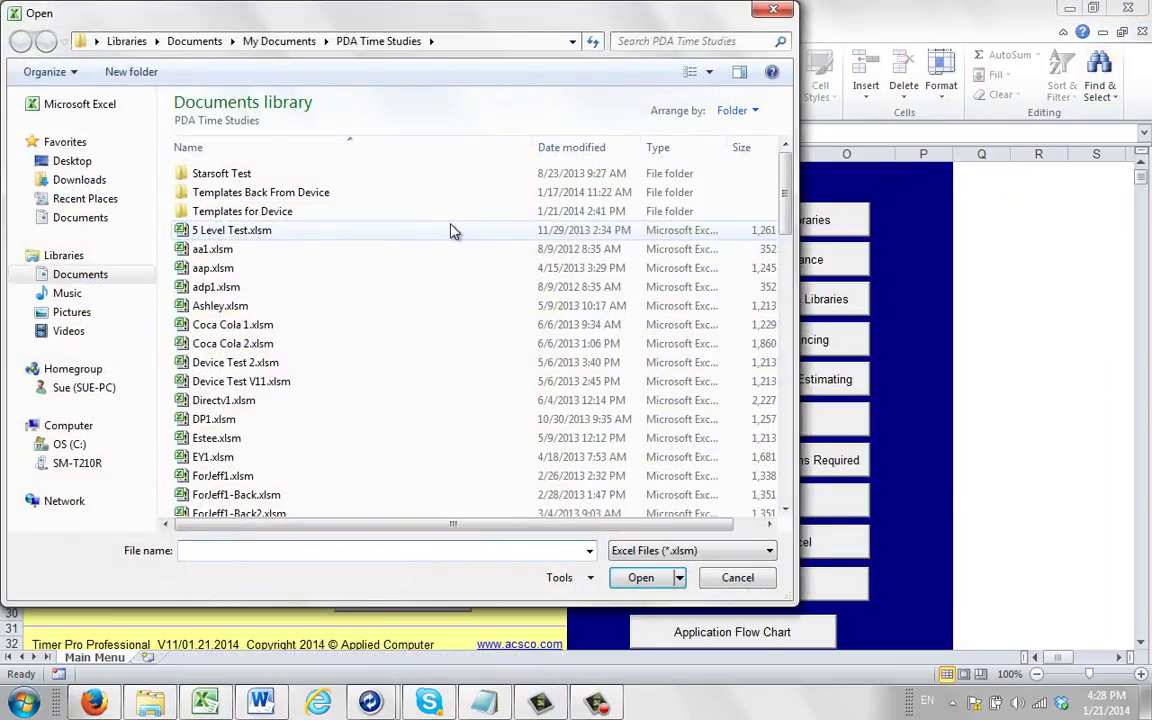
{"action": "left_click_drag", "start_coordinate": [784, 205], "coordinate": [785, 455]}
{"action": "double_click", "coordinate": [216, 380]}
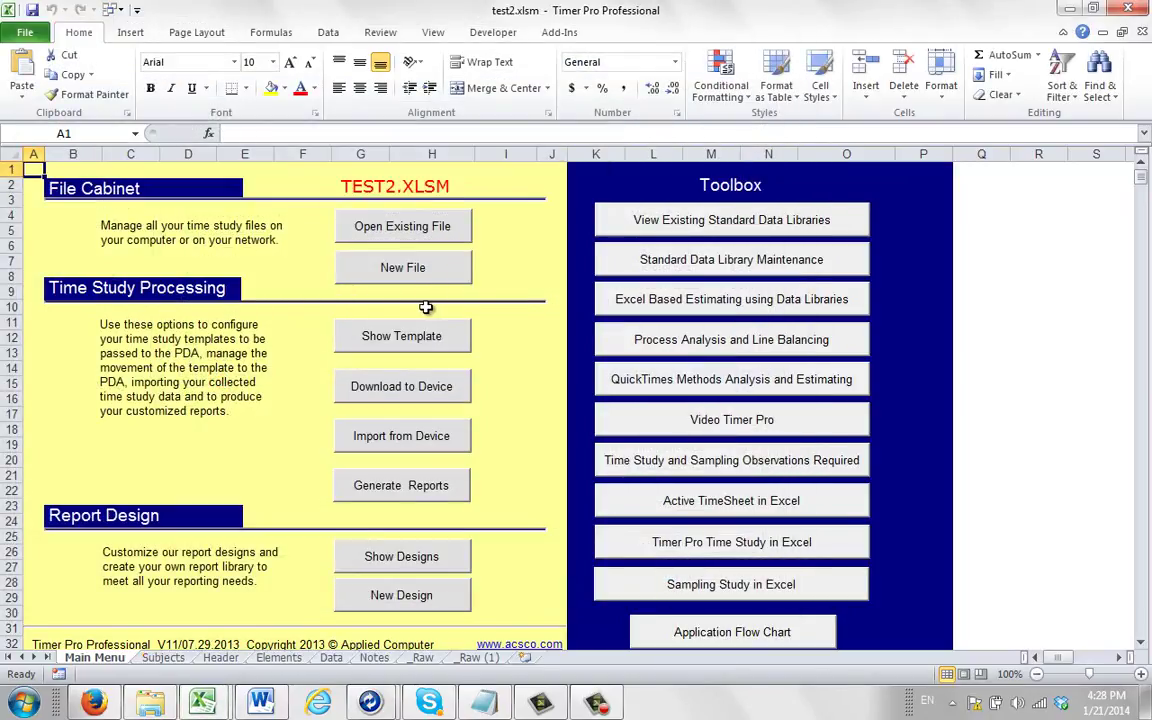
Step: Generate a Time Study Summary (Design) report of _Raw as Report 1, then return to Main Menu
{"action": "left_click", "coordinate": [410, 490]}
{"action": "left_click", "coordinate": [472, 227]}
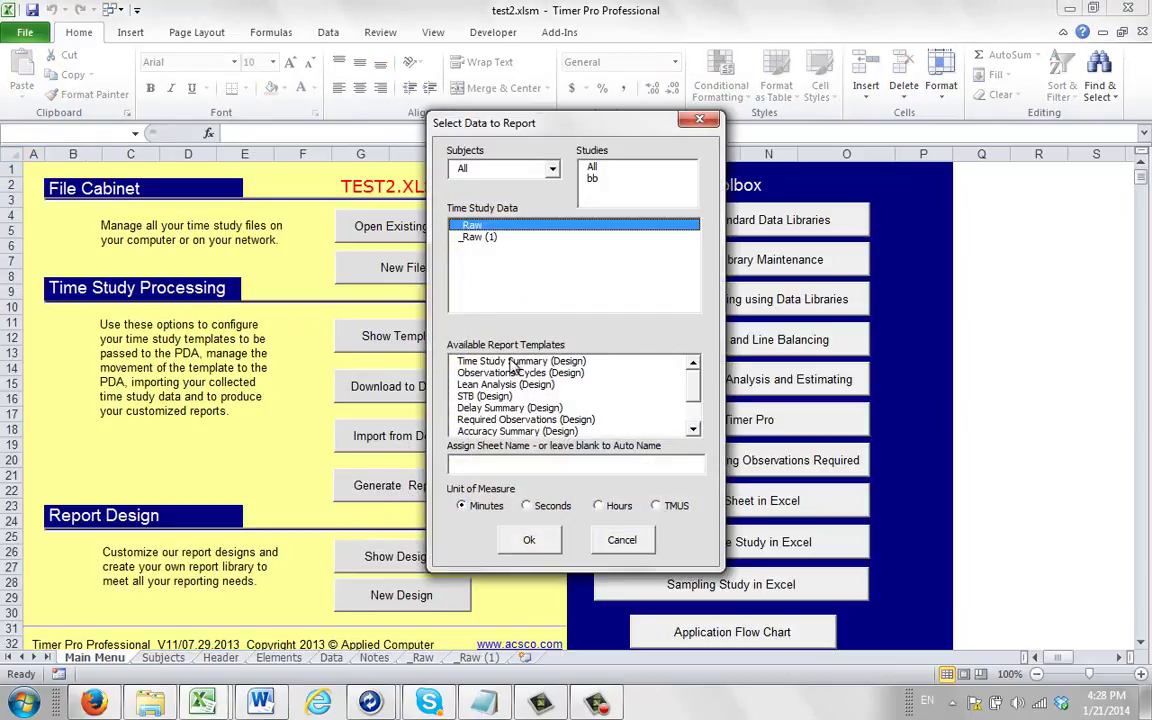
{"action": "left_click", "coordinate": [515, 362]}
{"action": "left_click", "coordinate": [527, 541]}
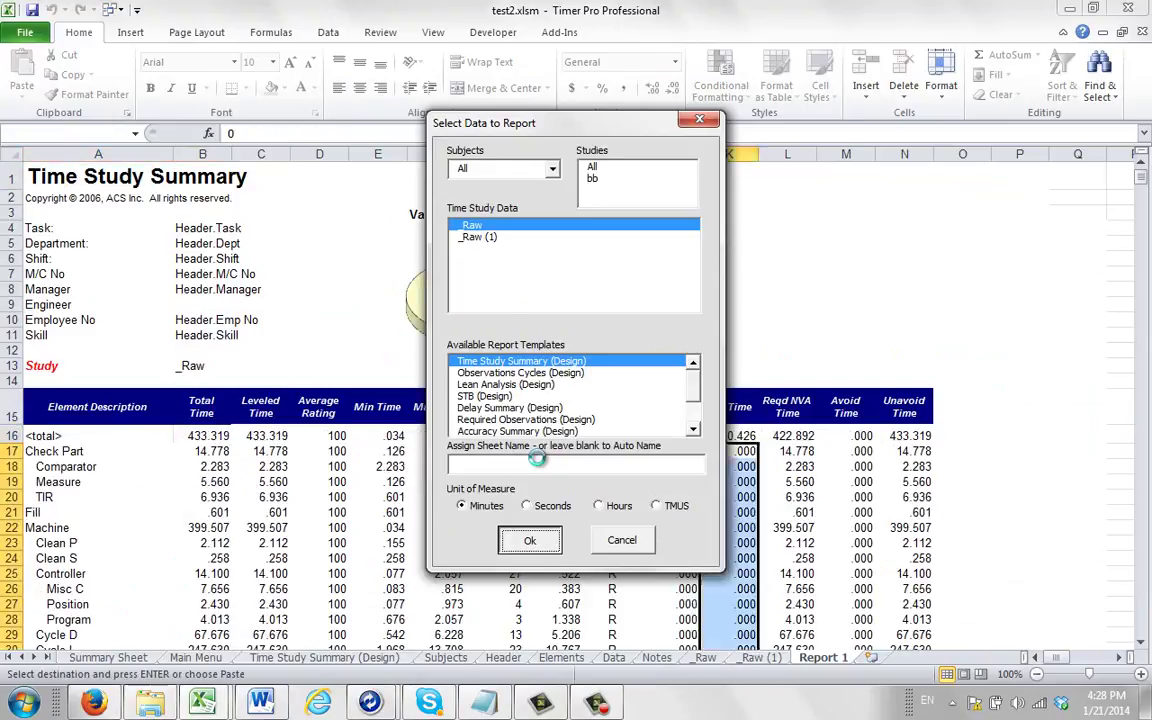
{"action": "left_click", "coordinate": [93, 657]}
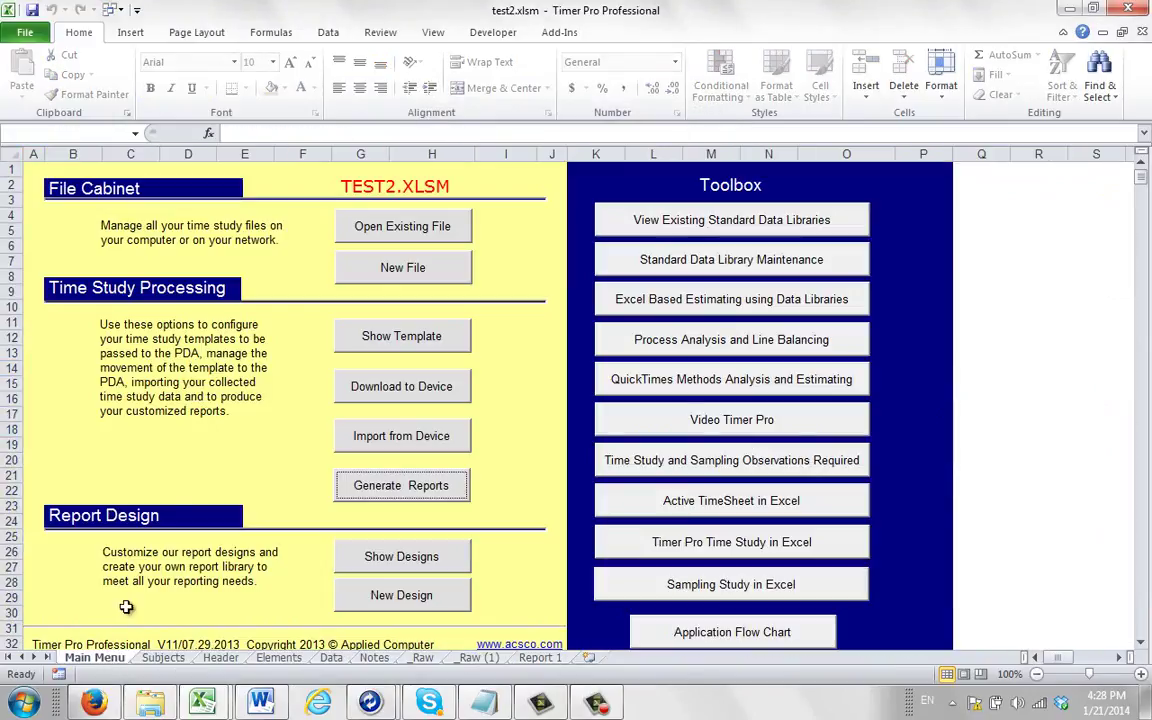